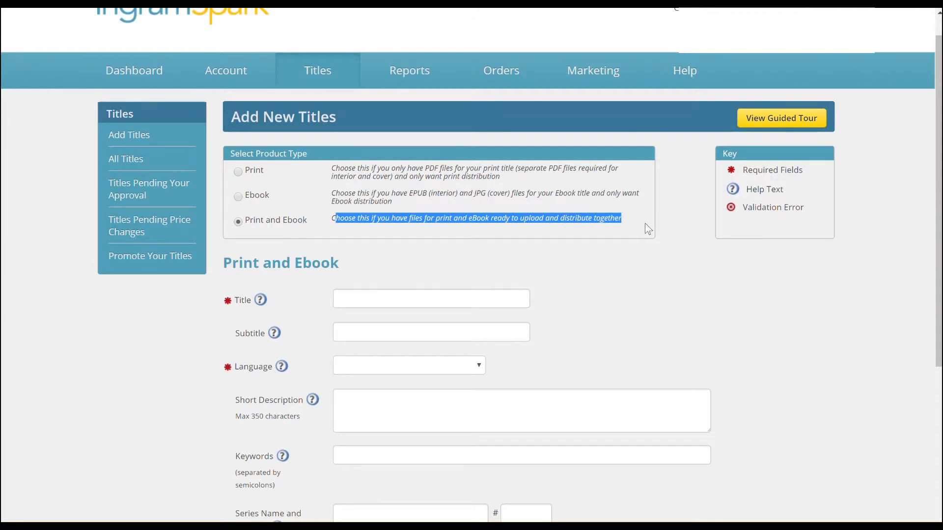
Enter Aletheia as the book's title in the Print and Ebook form
click(607, 287)
scroll(607, 287, down, 1)
scroll(607, 287, down, 1)
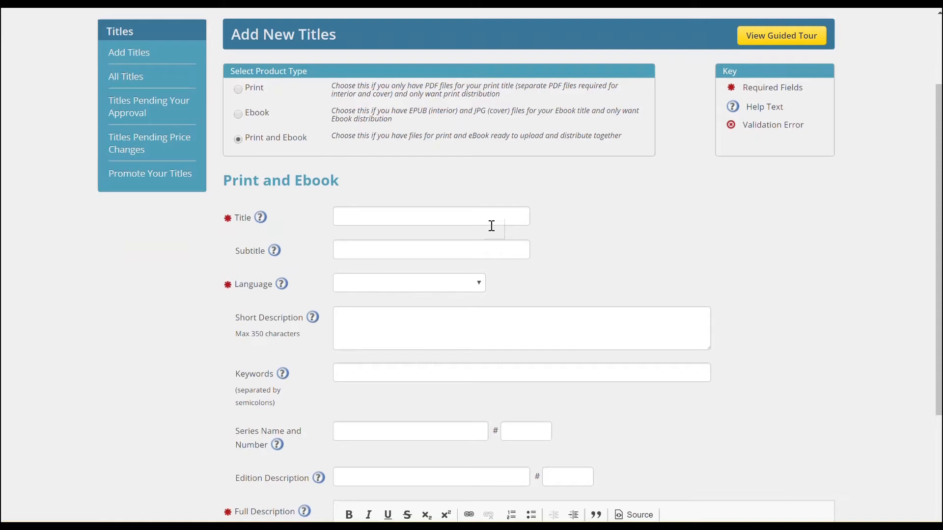
click(485, 218)
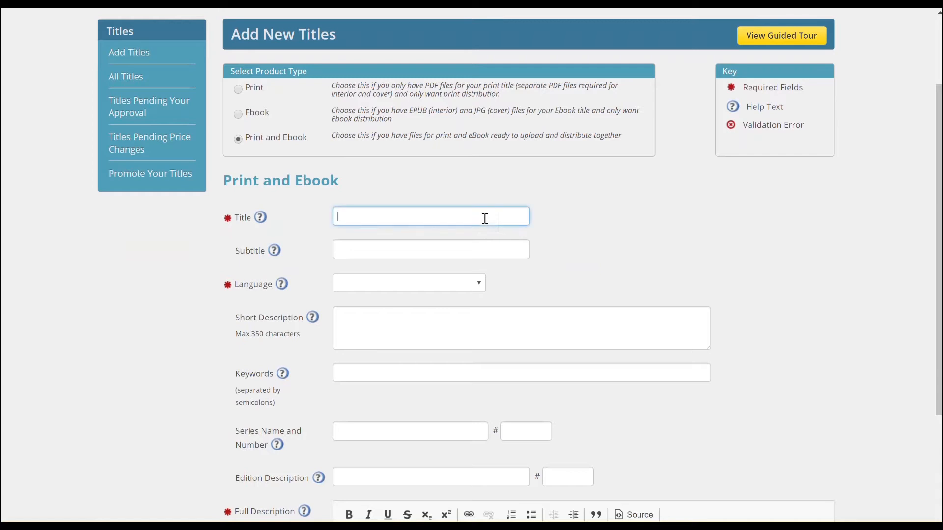
text(Aletheia)
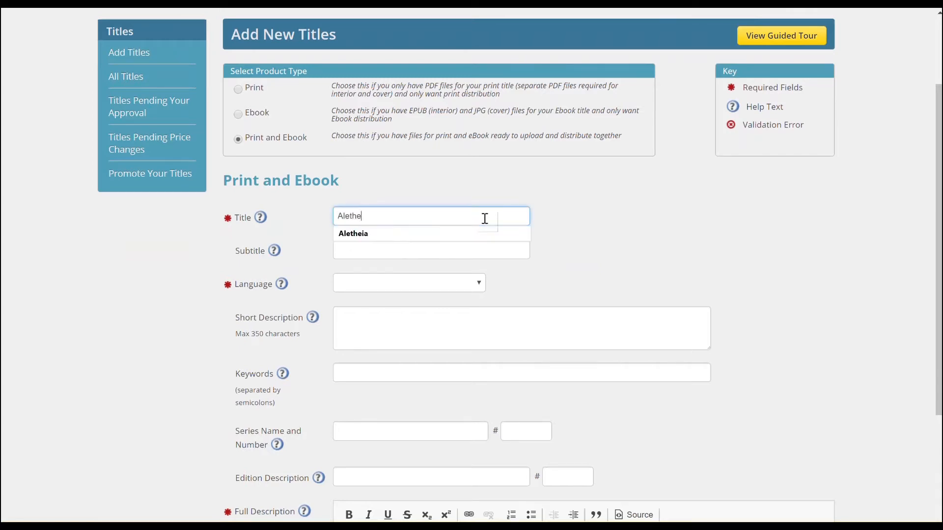
click(594, 255)
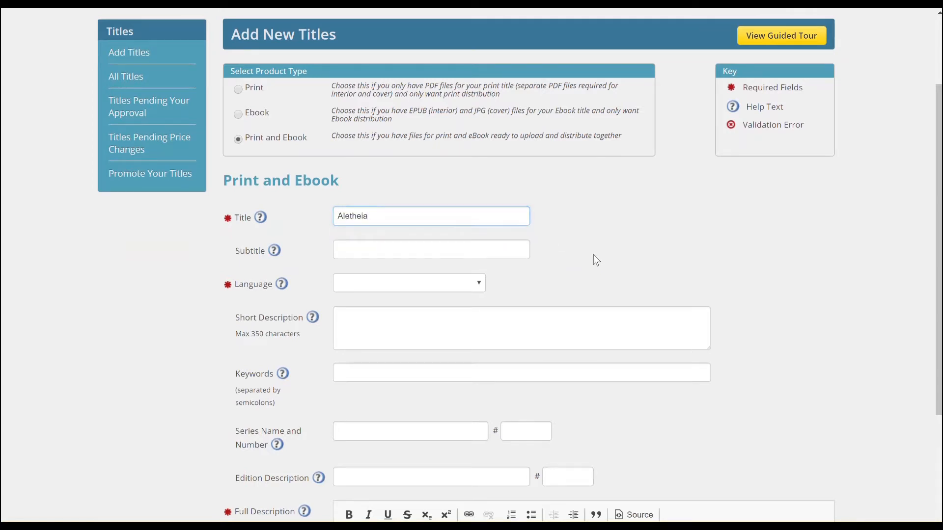
Set the book's language to English
scroll(593, 255, down, 2)
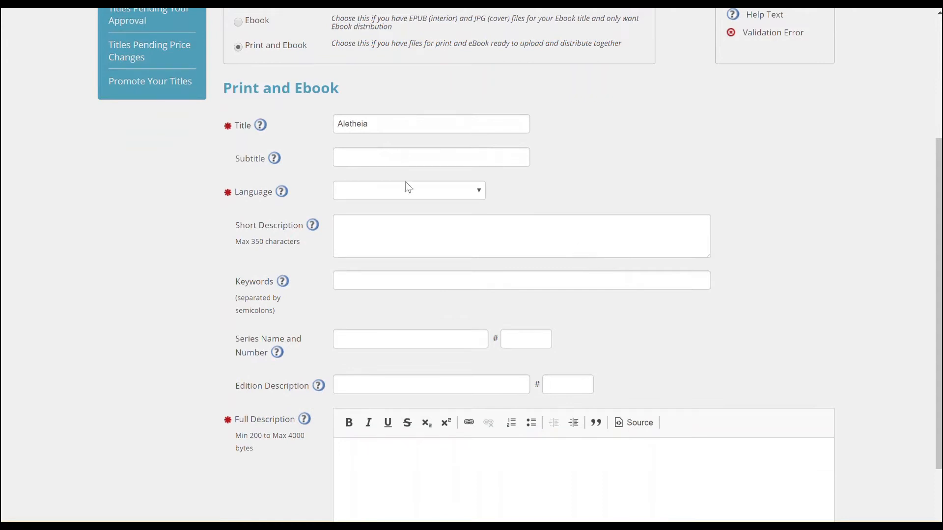
click(405, 195)
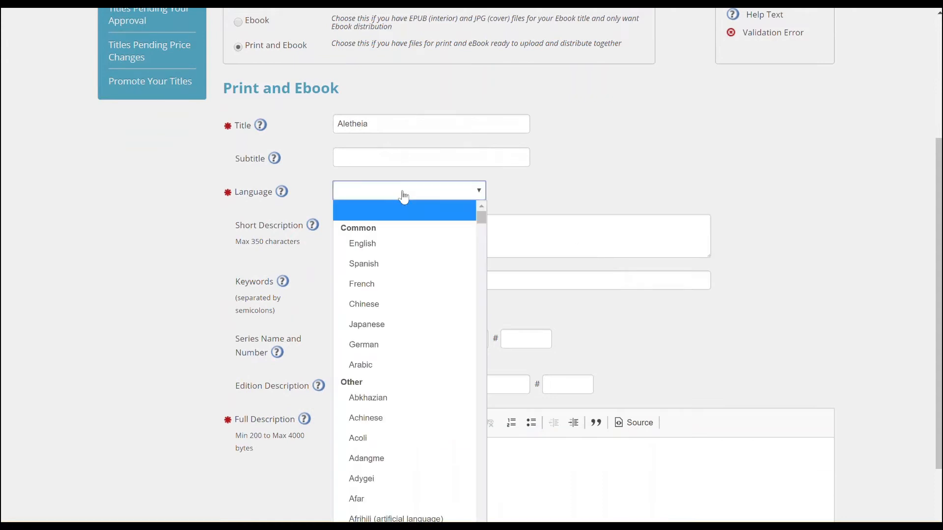
click(385, 238)
click(375, 235)
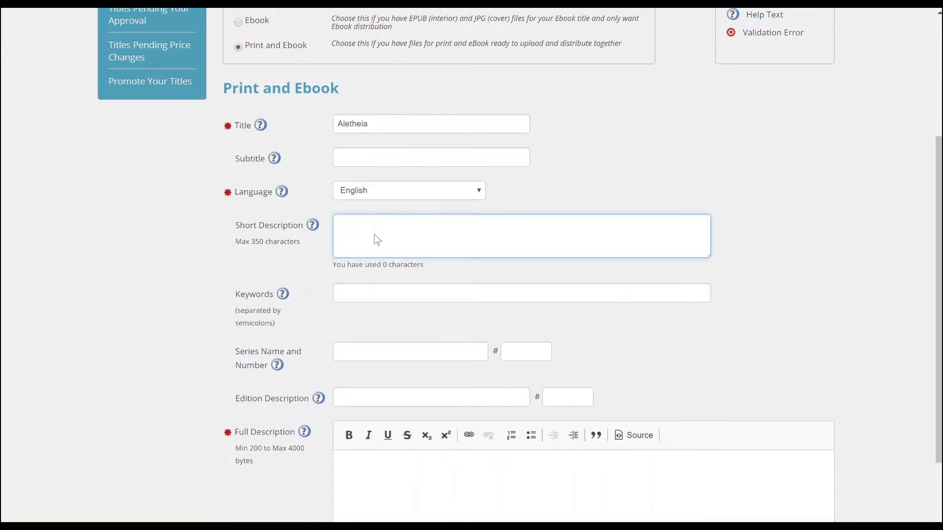
Leave the short description empty and enter the keywords "dystopian, apocalypse, new adult, post-apocalypse,"
scroll(376, 239, down, 2)
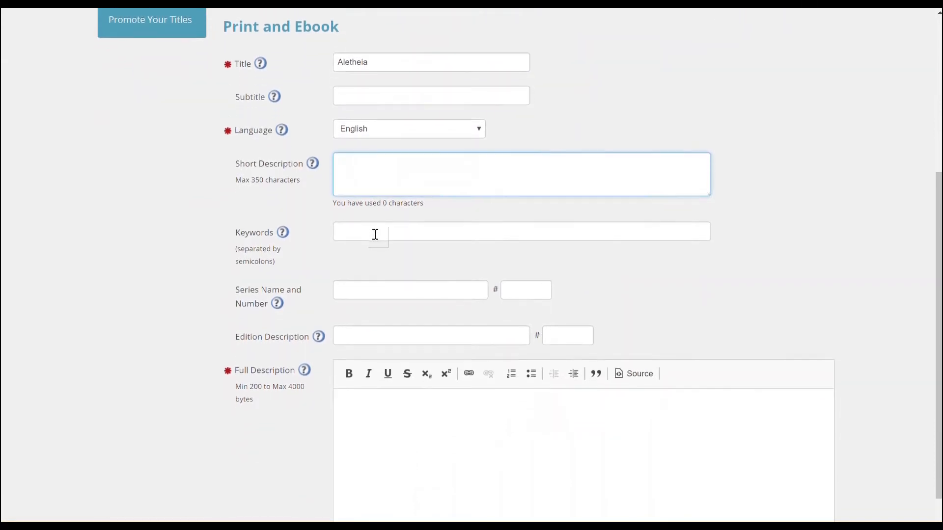
scroll(376, 234, down, 1)
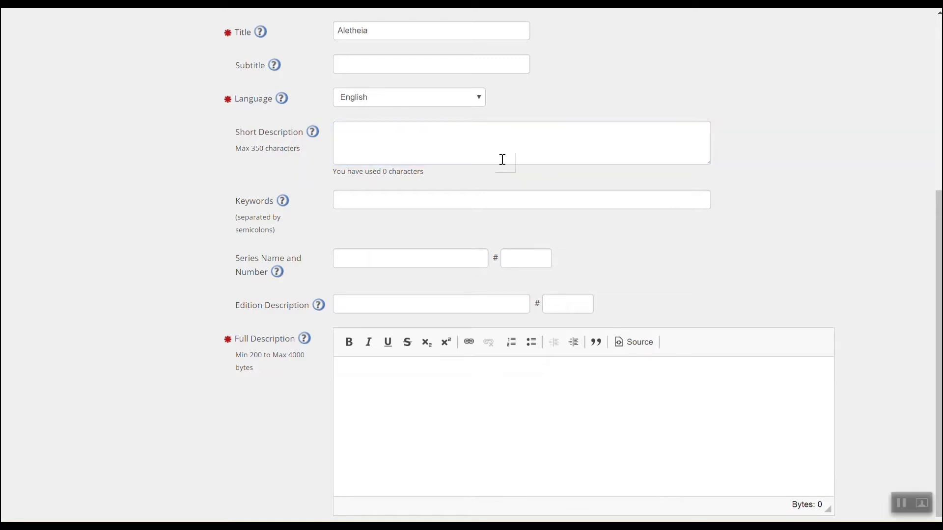
click(432, 143)
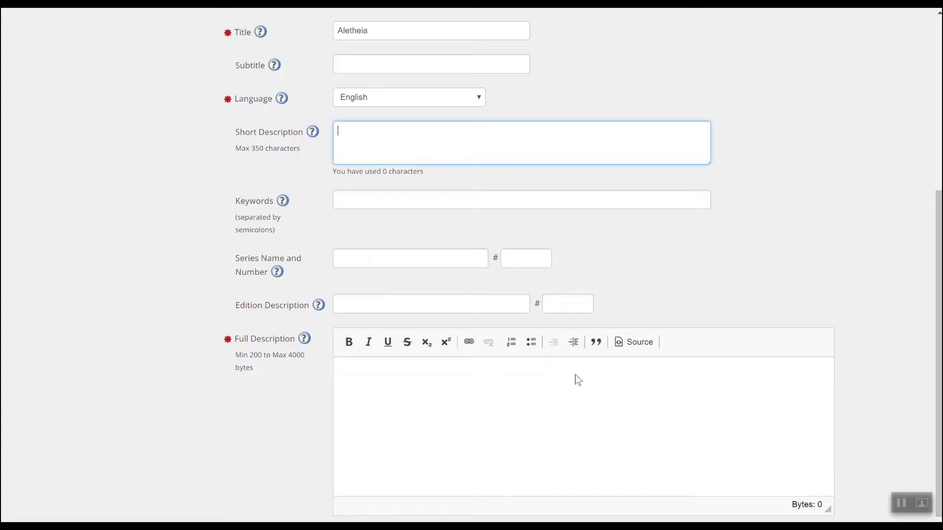
click(899, 502)
click(392, 195)
text(dystopi)
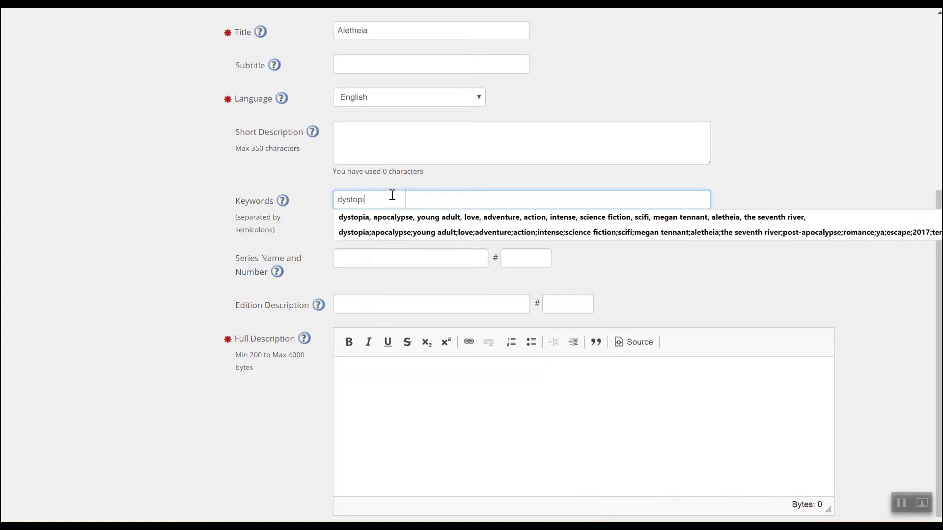
text(an, apocal)
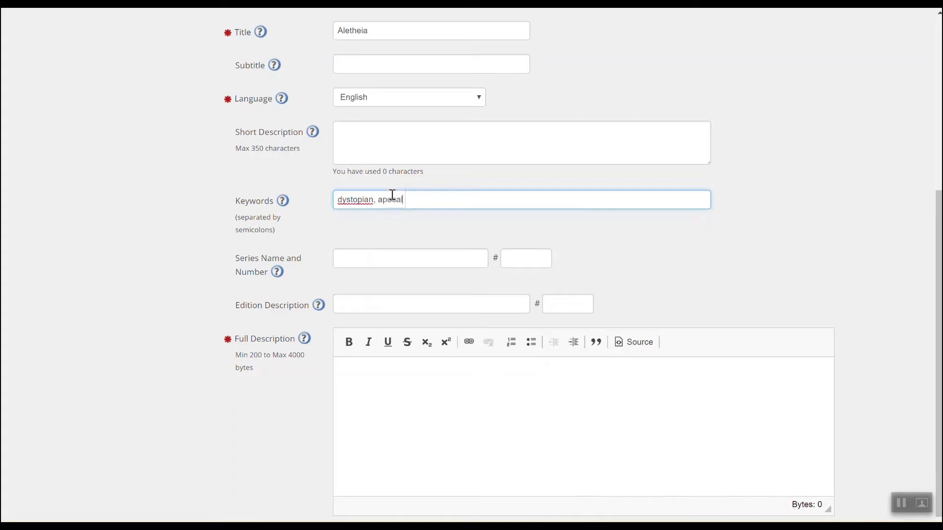
text(ypse, new adult, post-apocalyps)
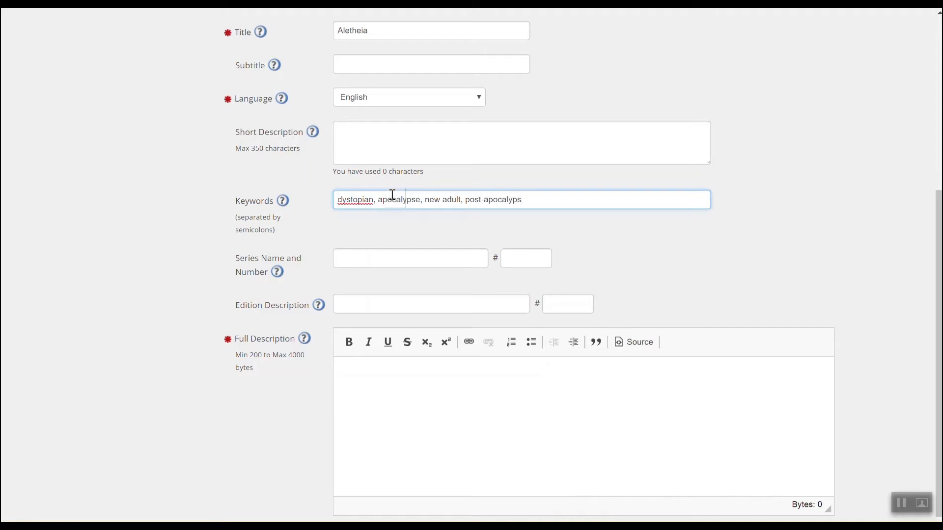
text(e,)
Enter Seventh River as the series name with series number 1
click(347, 258)
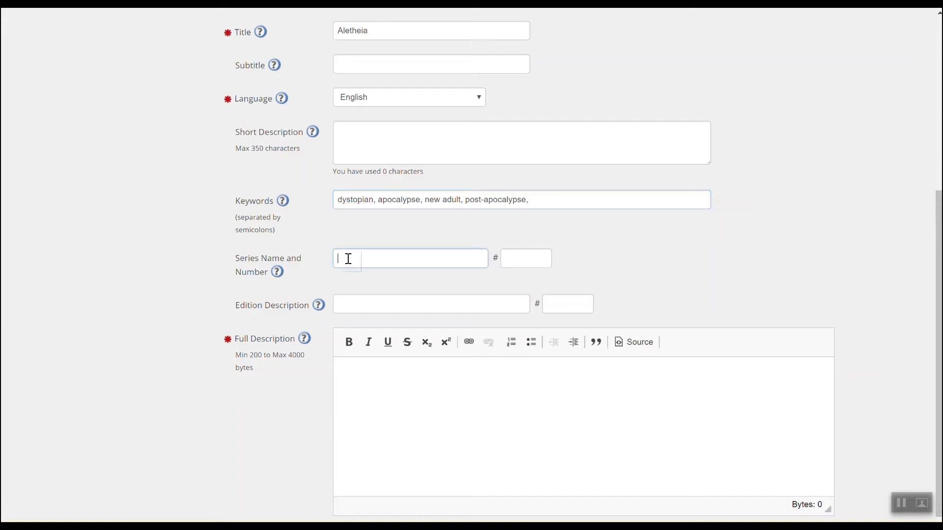
text(Seventh River)
click(517, 260)
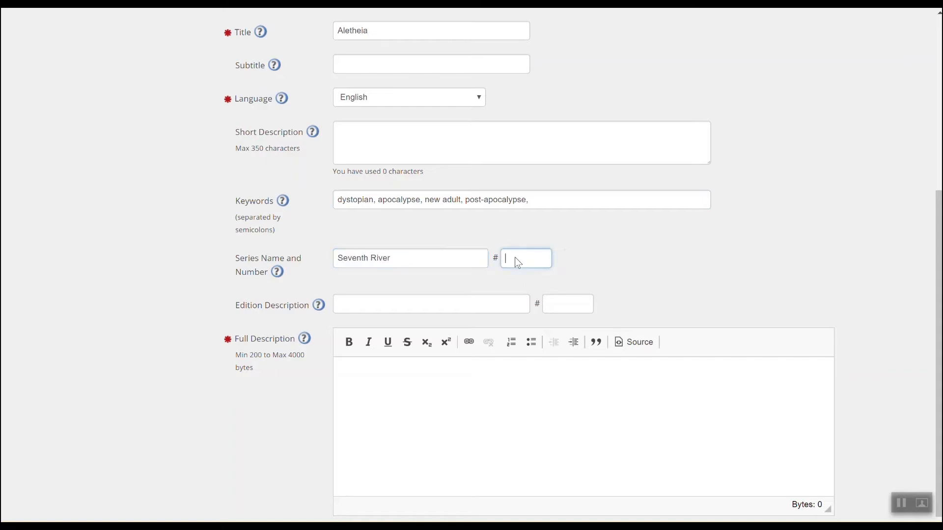
text(1)
Paste the copied book blurb into the full description and continue to step 2 of the title setup
click(388, 420)
key(ctrl+v)
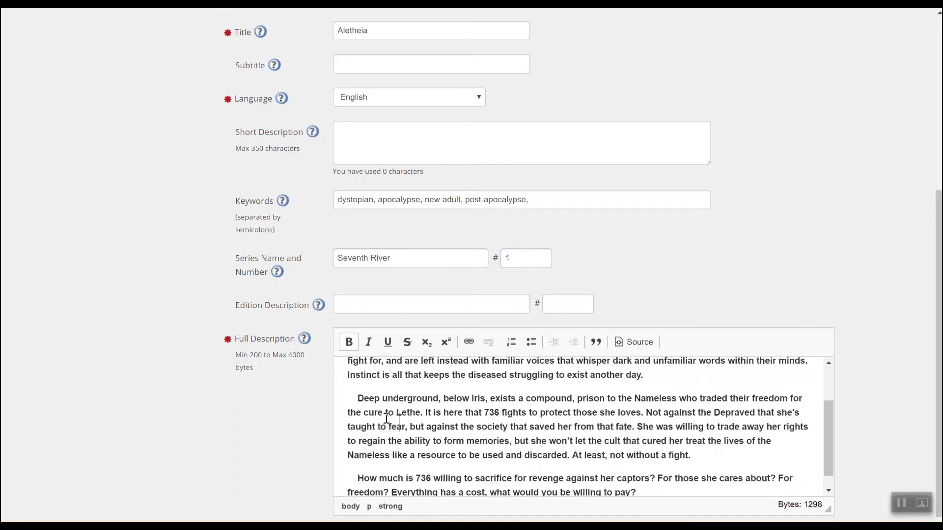
scroll(386, 418, up, 3)
scroll(387, 419, down, 5)
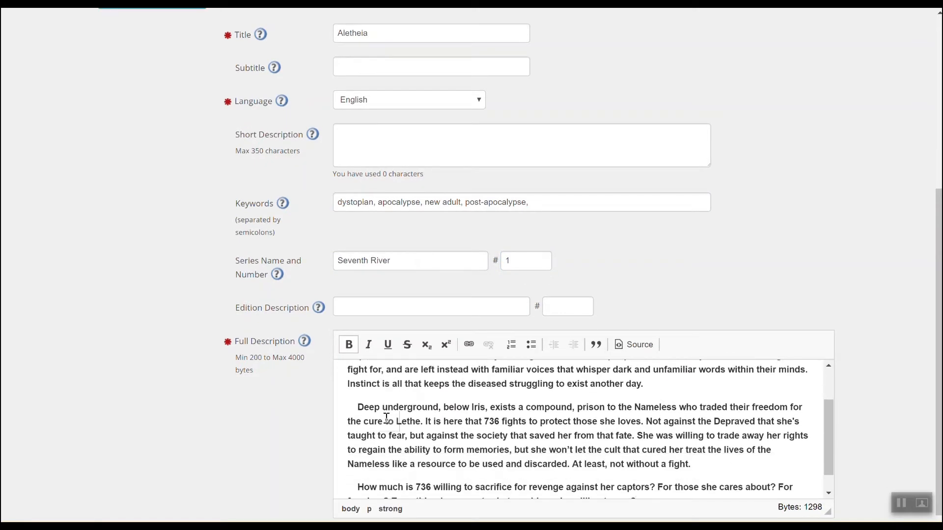
scroll(386, 419, down, 3)
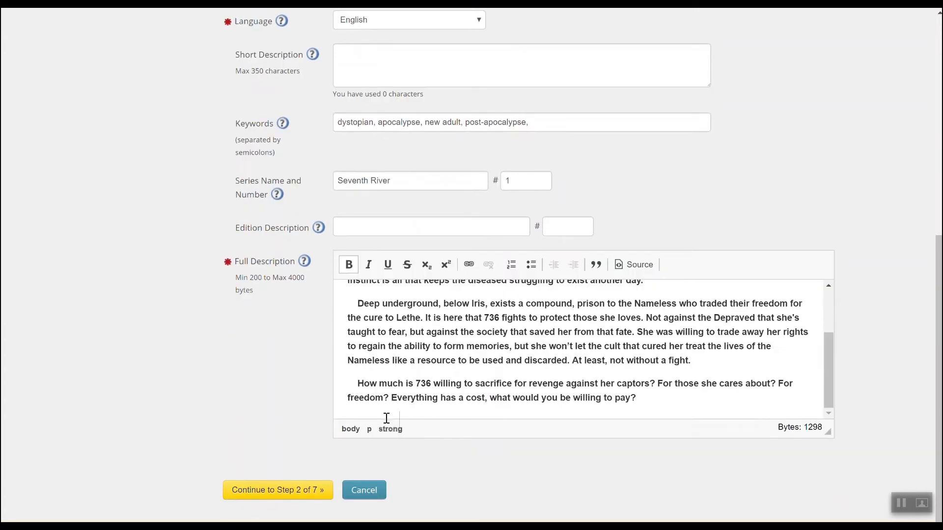
click(261, 493)
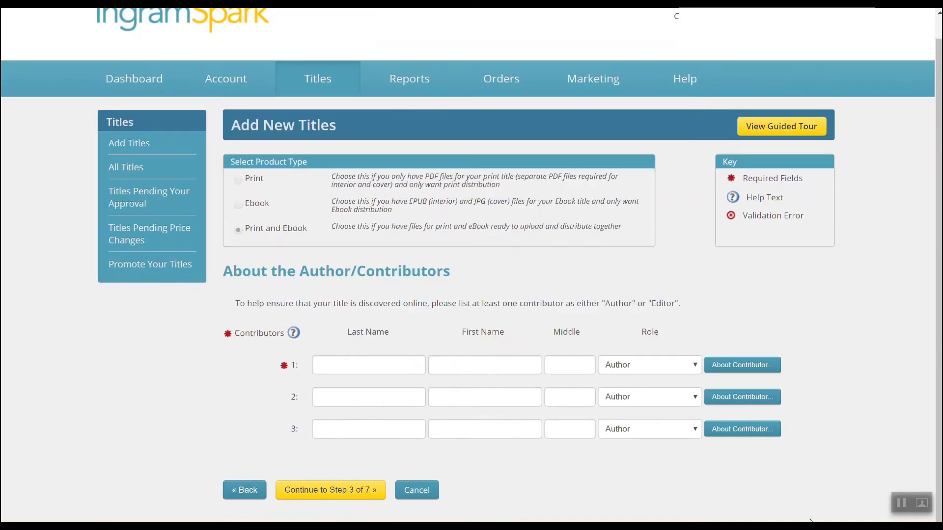
Enter the author's last and first name for contributor 1, keeping the Author role, and continue to step 3
click(374, 372)
text(Tennant)
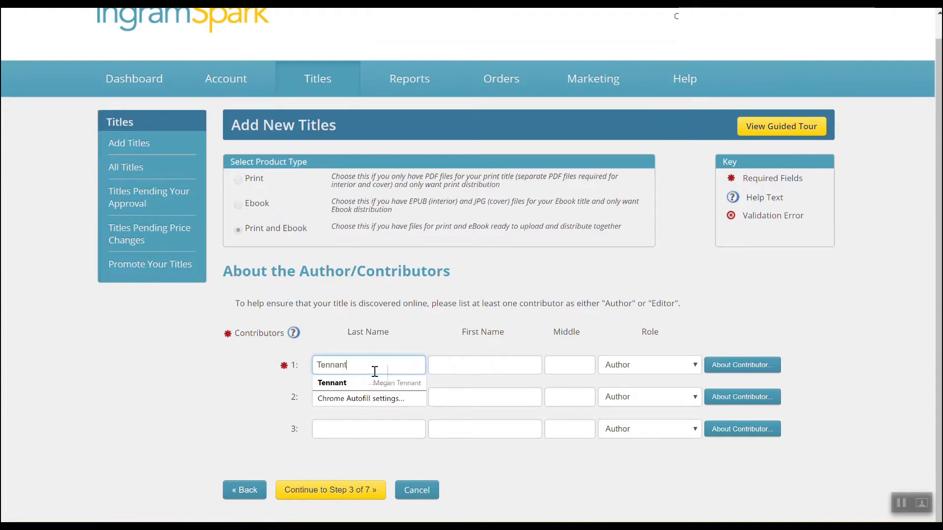
key(Tab)
text(Megan)
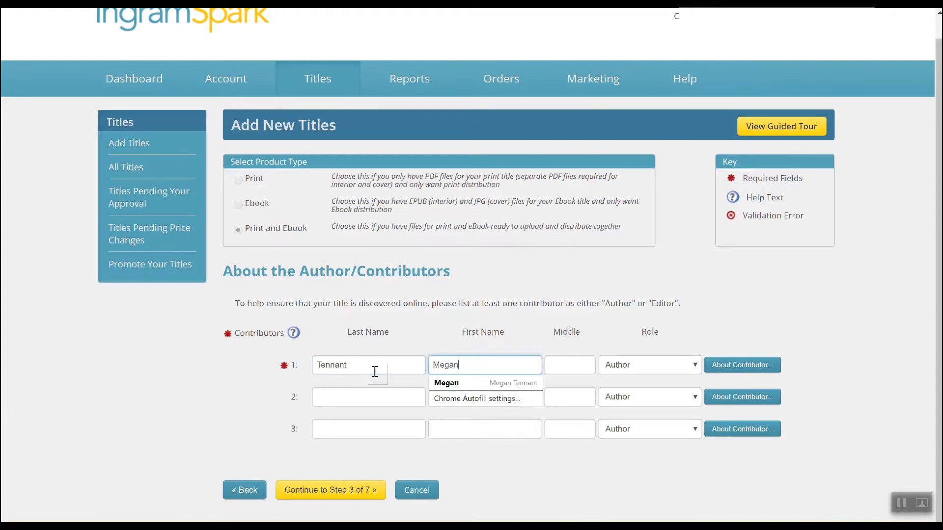
click(374, 372)
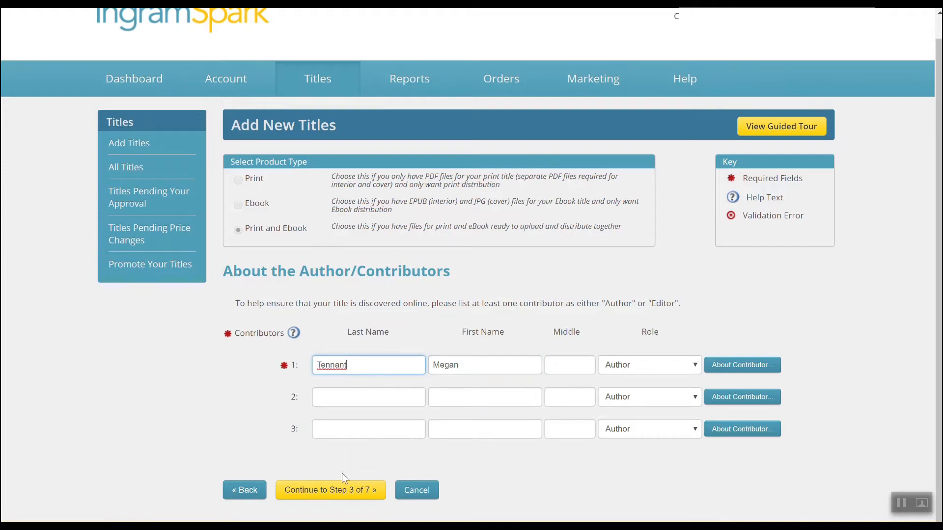
click(334, 496)
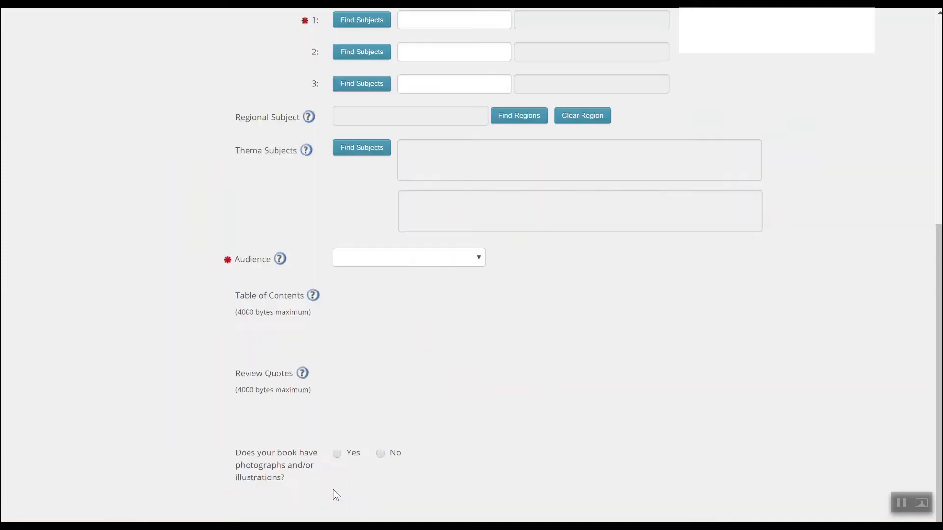
Look up "dystopia" for subject 1 and select FIC055000, FICTION / Dystopian
scroll(504, 294, up, 8)
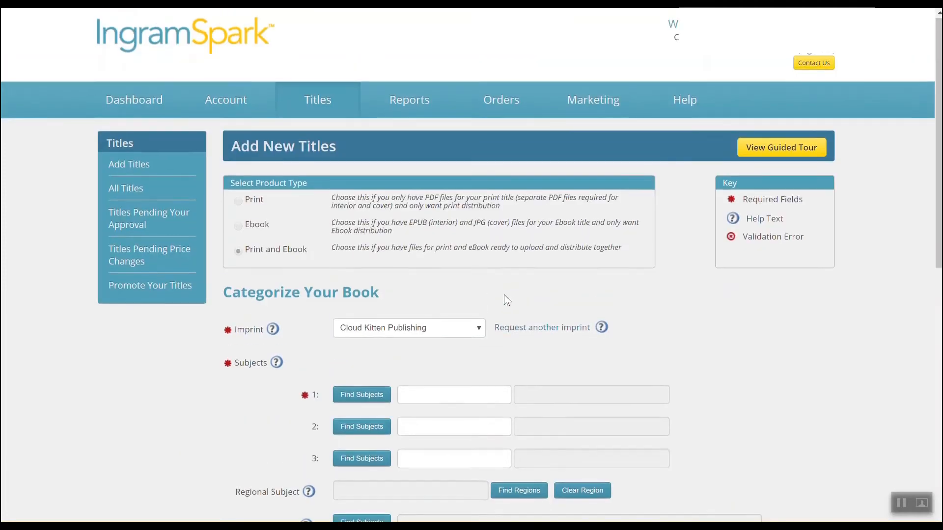
scroll(504, 294, down, 5)
scroll(504, 294, down, 1)
click(407, 235)
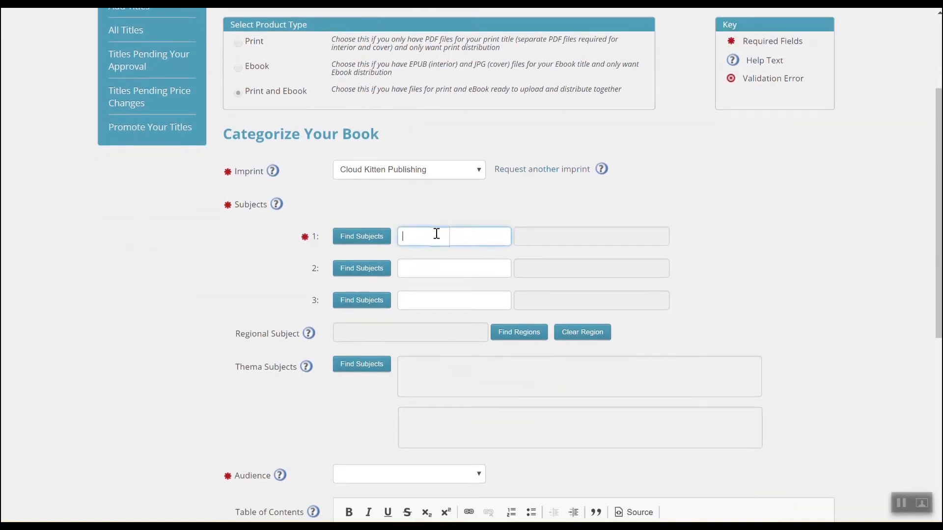
click(353, 235)
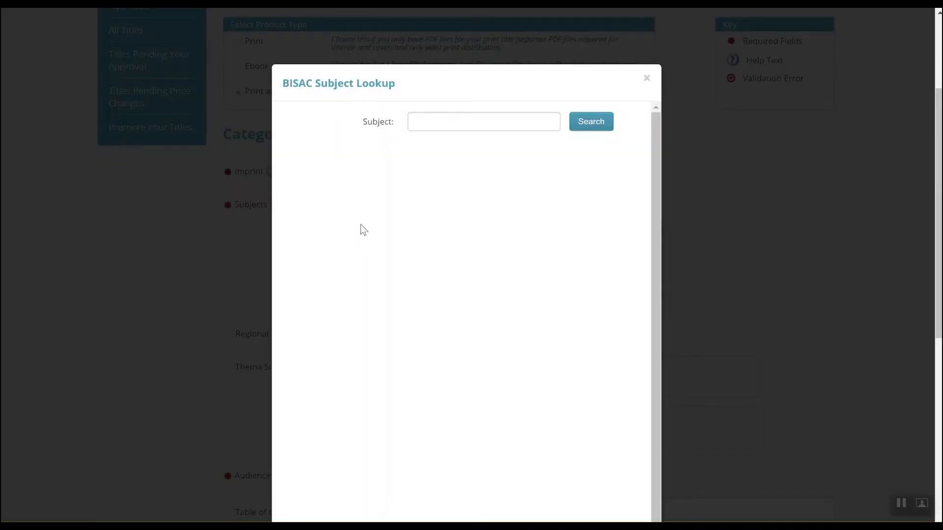
click(462, 119)
text(dystopia)
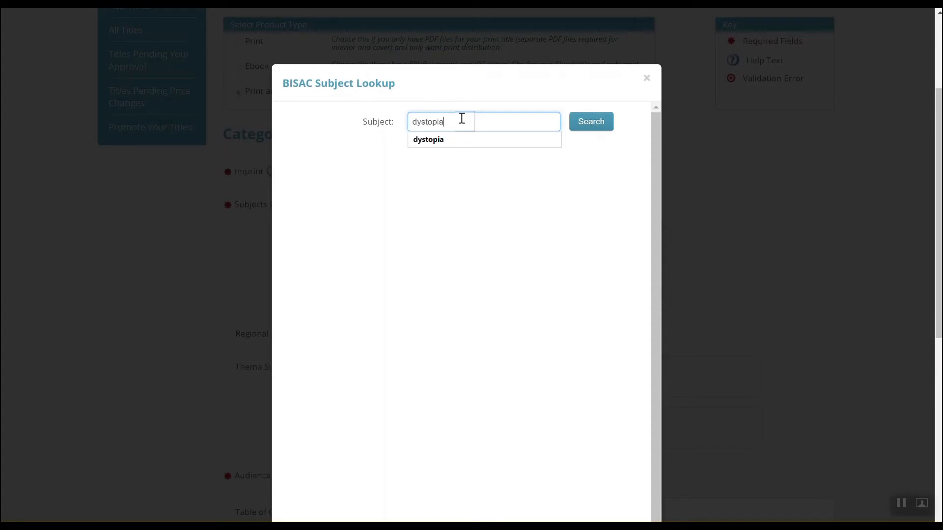
key(Return)
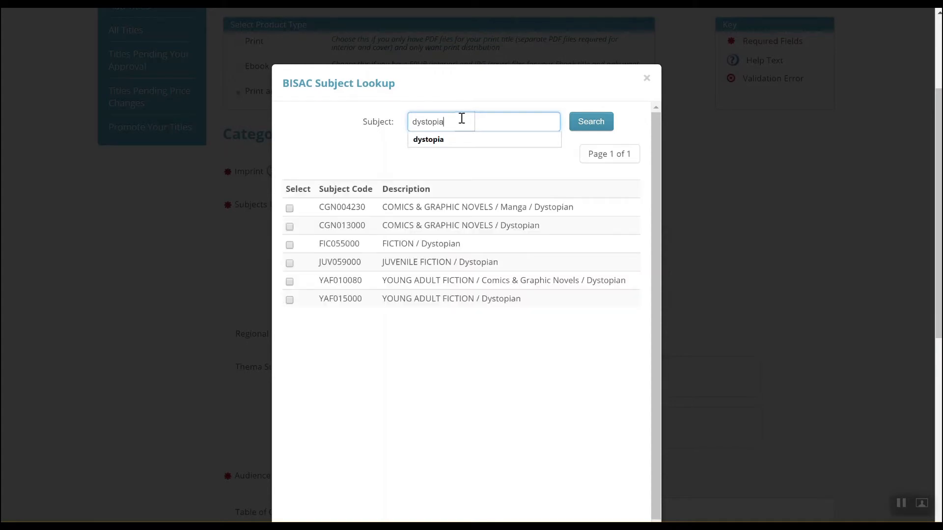
click(289, 244)
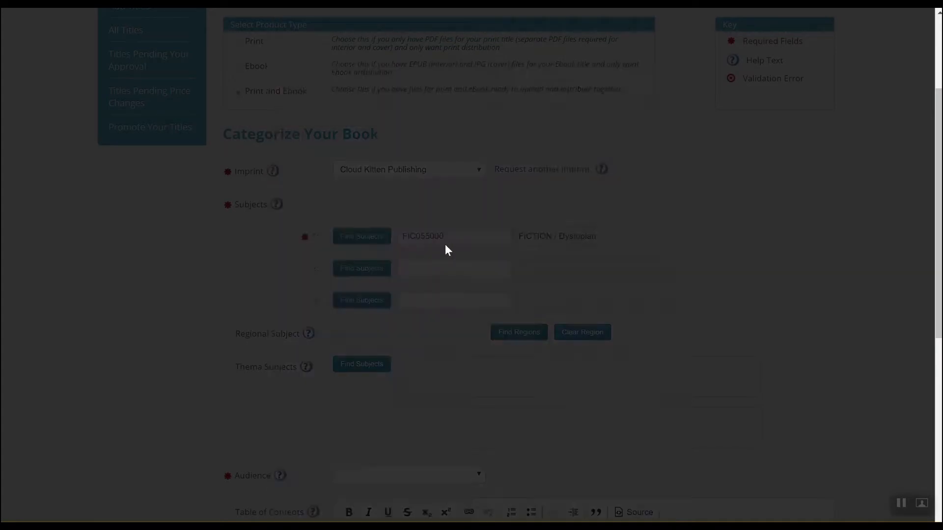
Look up "dystopia" for subject 2 and select YAF015000, YOUNG ADULT FICTION / Dystopian
click(367, 268)
text(dystopia)
key(Return)
drag(543, 300, 299, 299)
click(289, 299)
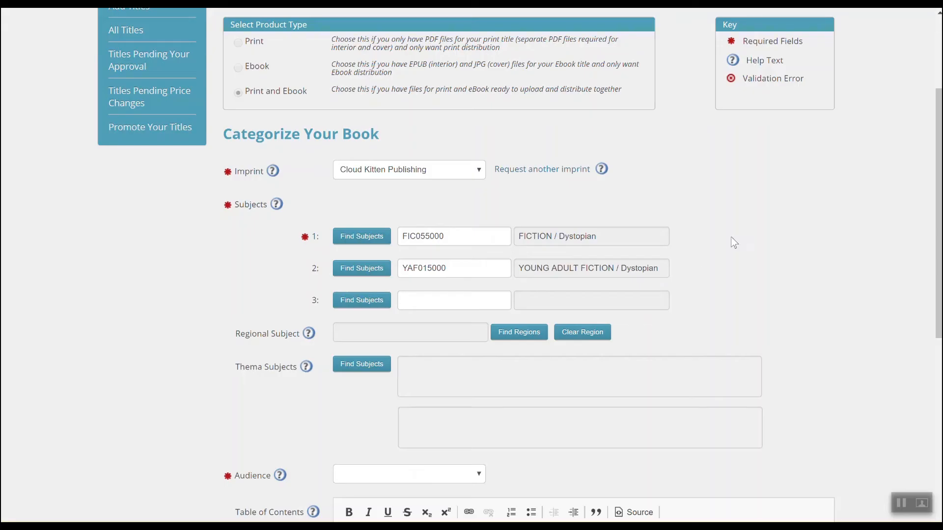
Check the available imprint choices and read the help text on requesting another imprint
click(421, 167)
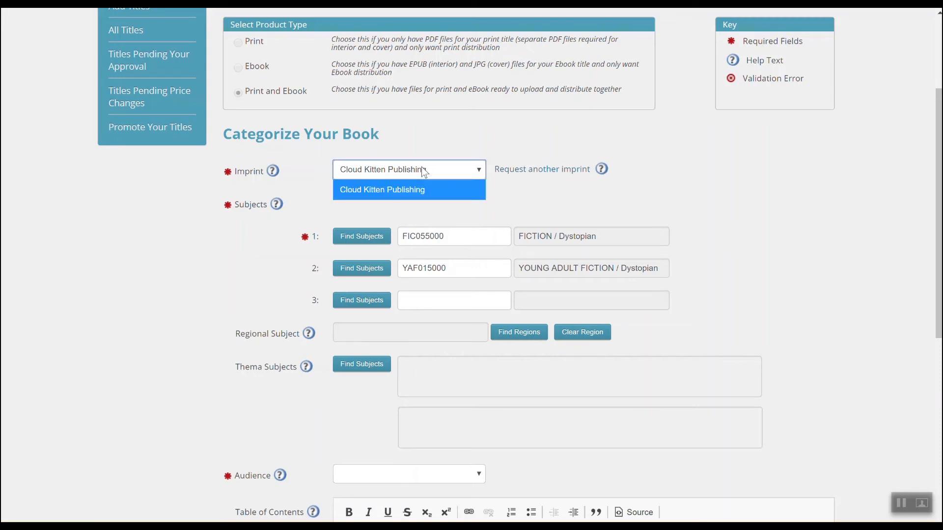
click(767, 183)
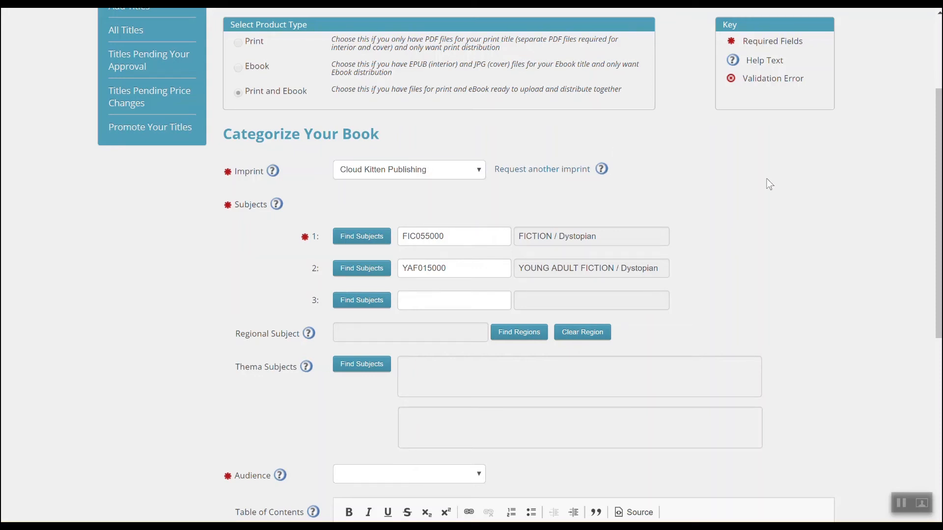
click(603, 170)
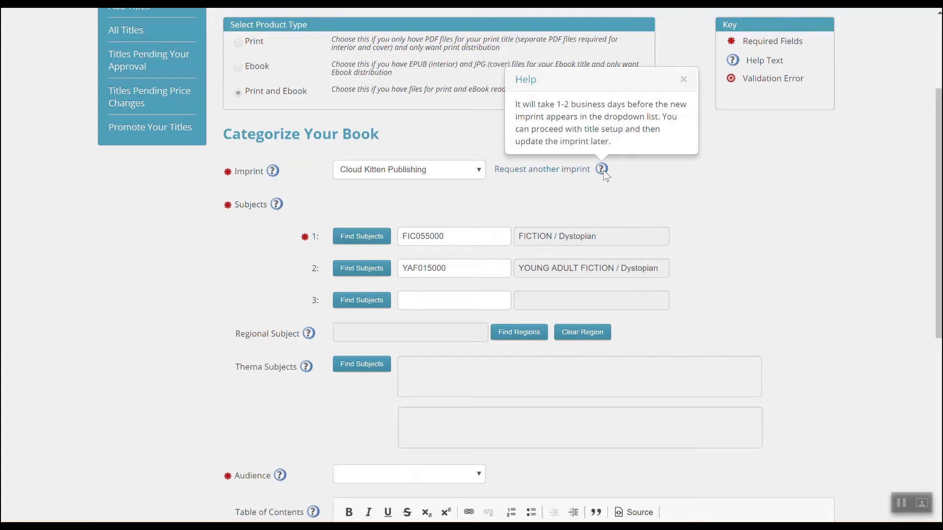
scroll(804, 220, down, 4)
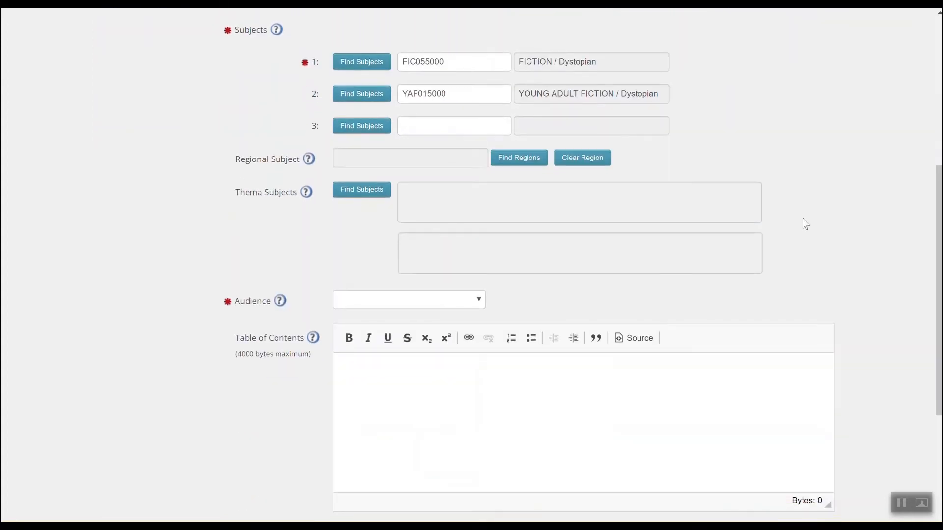
scroll(805, 224, down, 2)
scroll(805, 224, down, 2)
scroll(378, 141, up, 4)
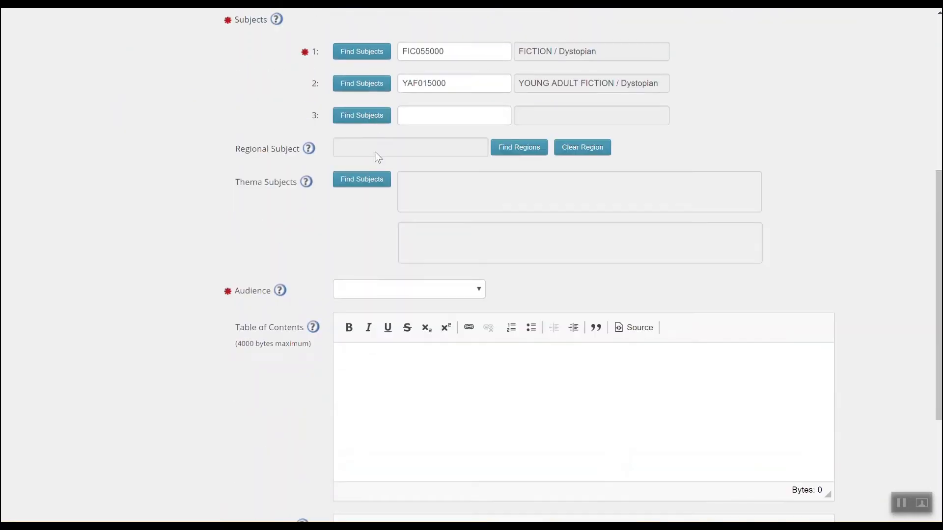
Set the audience to Trade/General (Adult), answer No for photographs and illustrations, and submit the category details
click(402, 288)
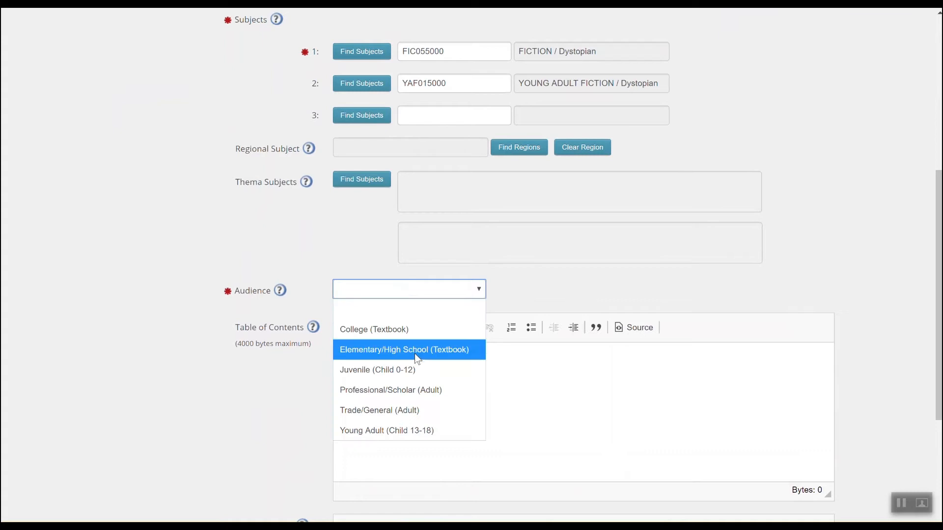
click(411, 415)
scroll(411, 414, down, 5)
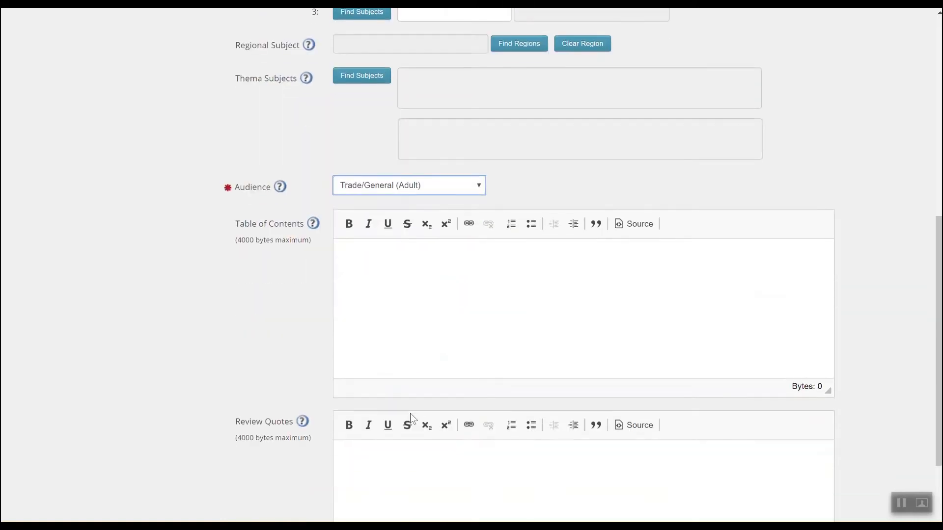
scroll(411, 414, down, 2)
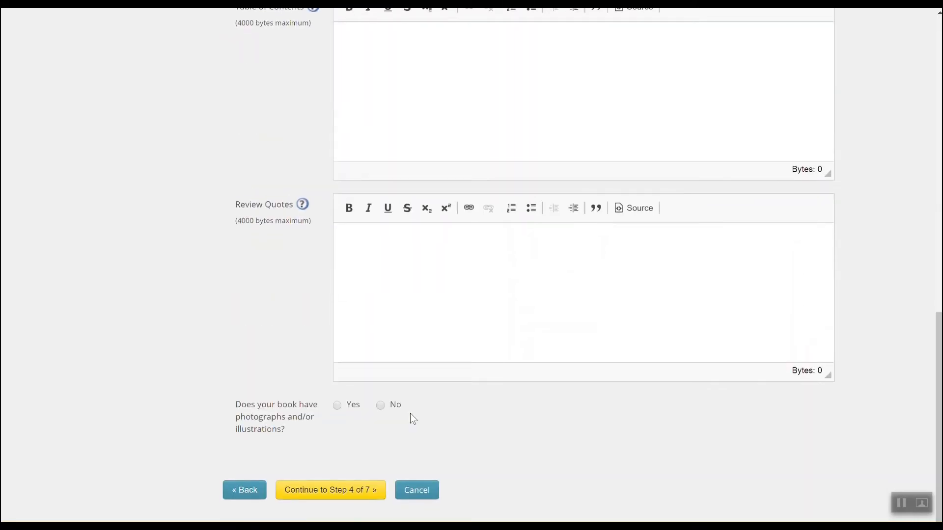
click(380, 406)
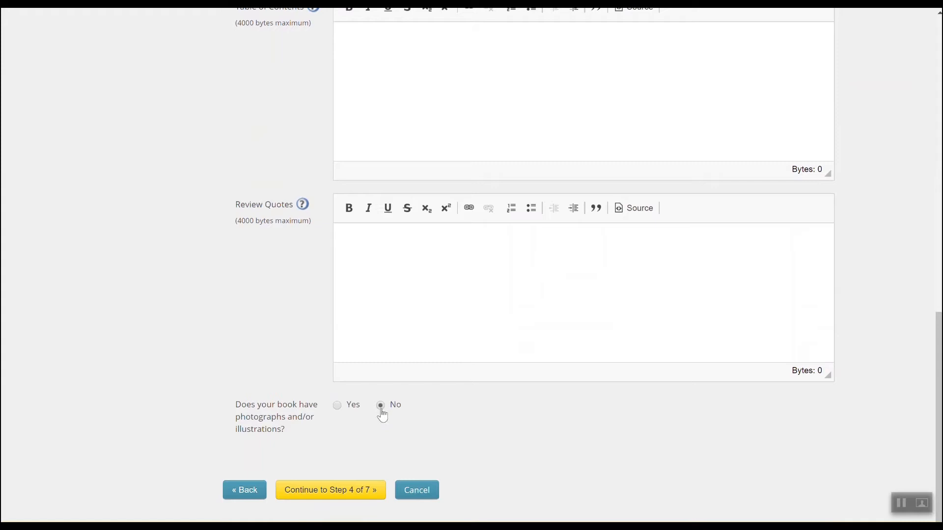
click(331, 491)
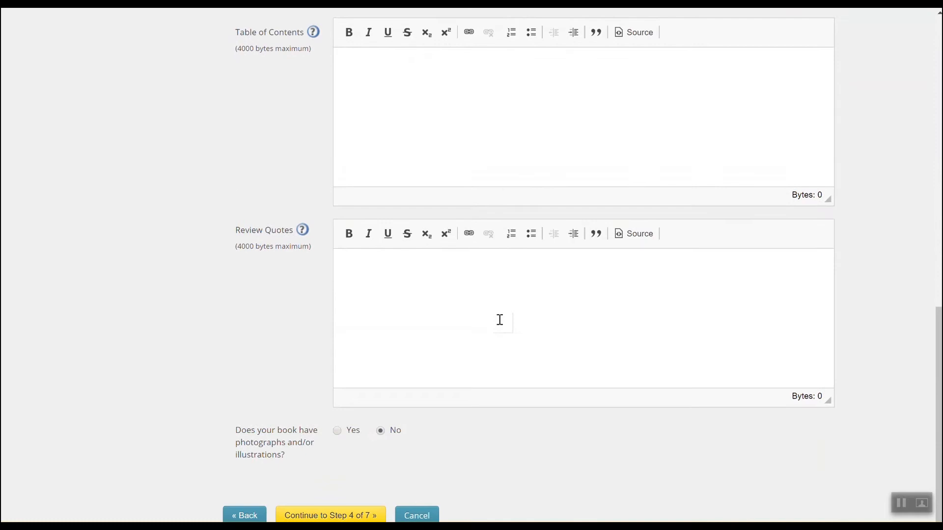
Clear the young adult code from subject 2 and continue to step 4
click(467, 207)
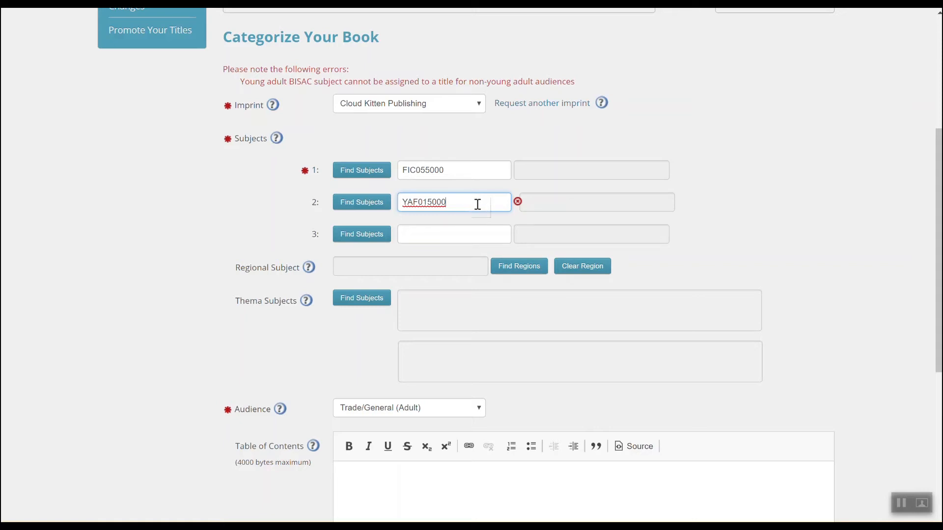
key(ctrl+a)
key(BackSpace)
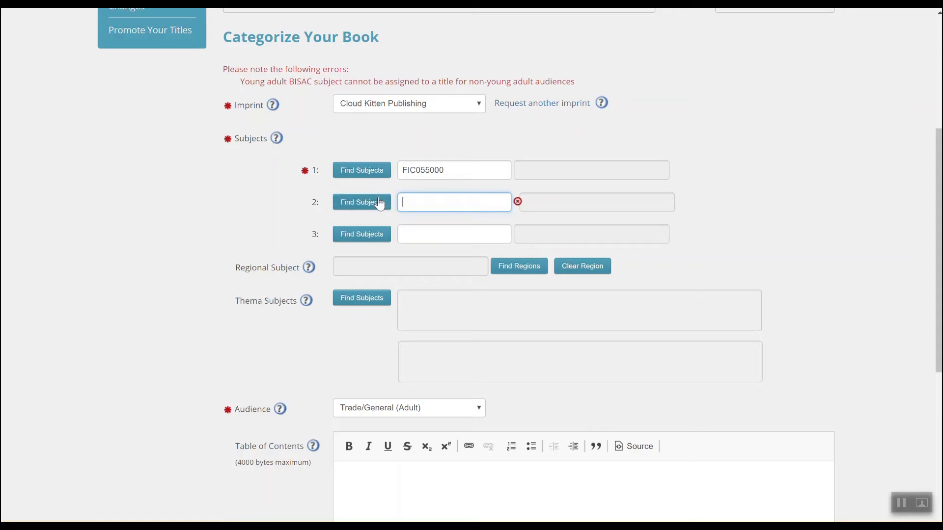
click(222, 241)
scroll(222, 240, down, 9)
click(338, 496)
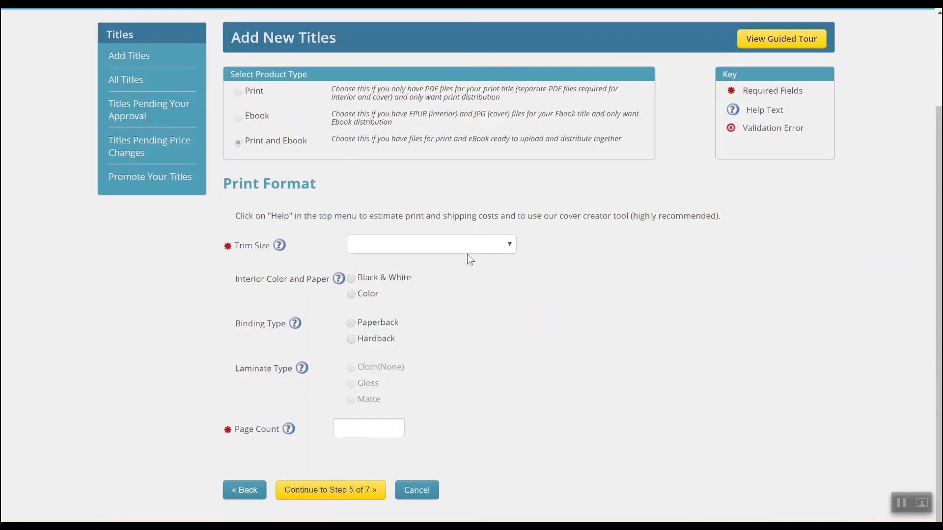
Set the trim size to 6.000" x 9.000" and the interior to Black & White on Creme paper
click(438, 248)
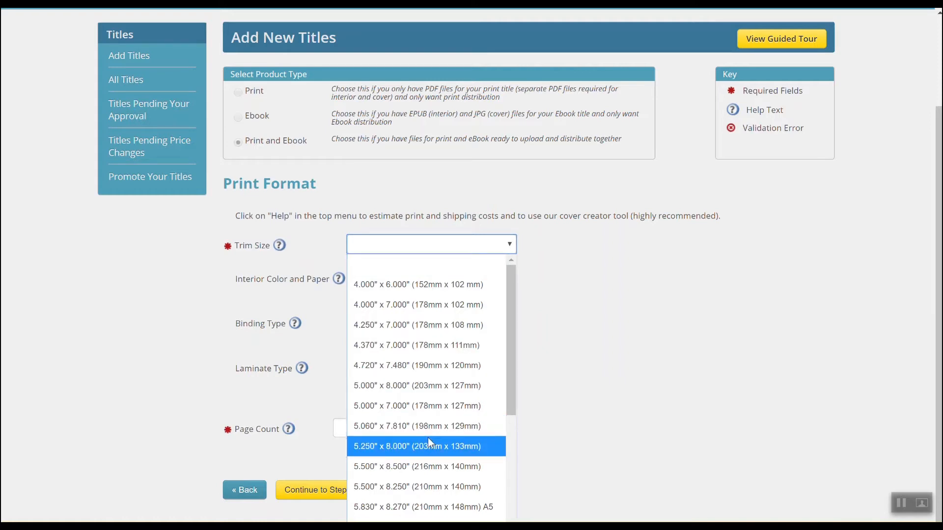
scroll(429, 437, down, 4)
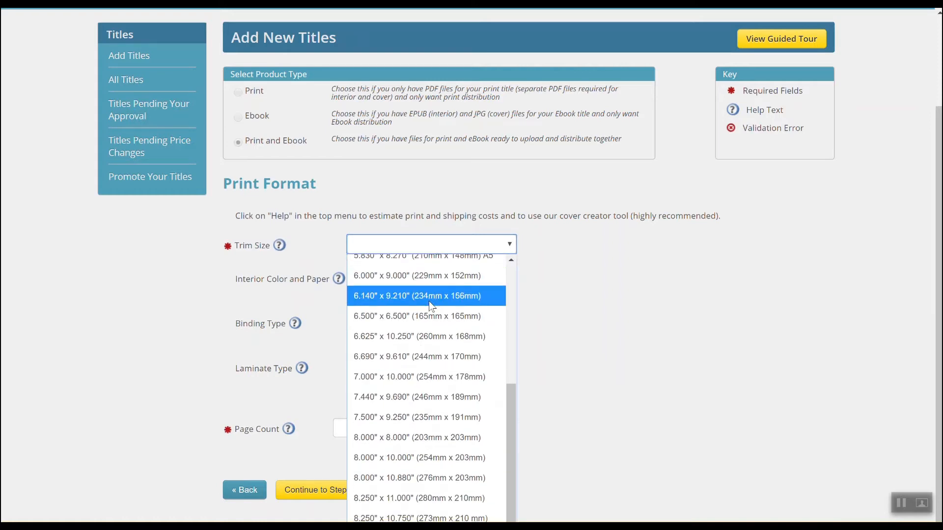
click(420, 284)
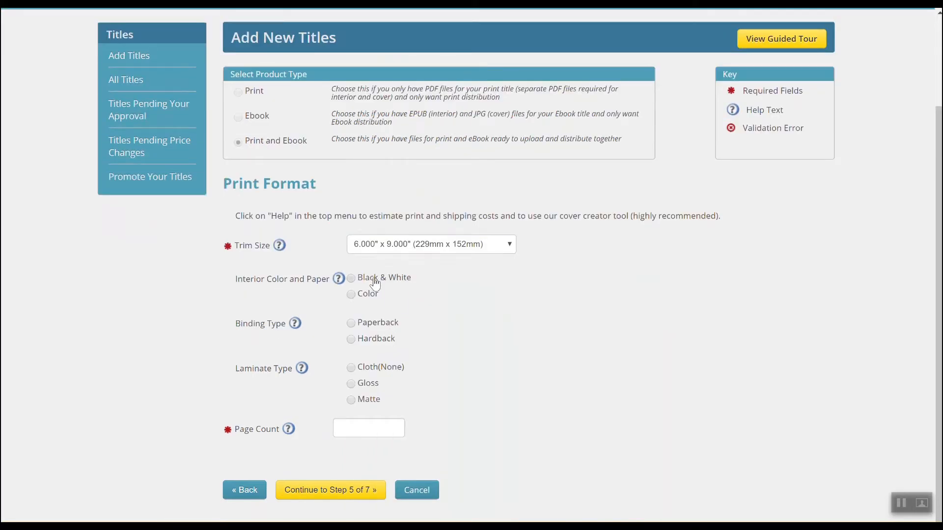
click(375, 284)
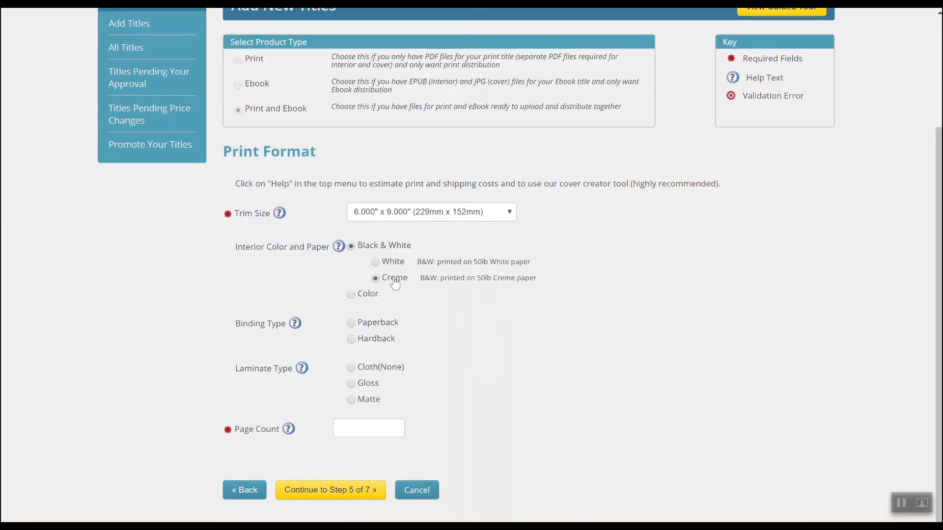
Choose Hardback binding in Cloth - Blue with Matte laminate, and check the laminate type help text
click(353, 340)
click(399, 322)
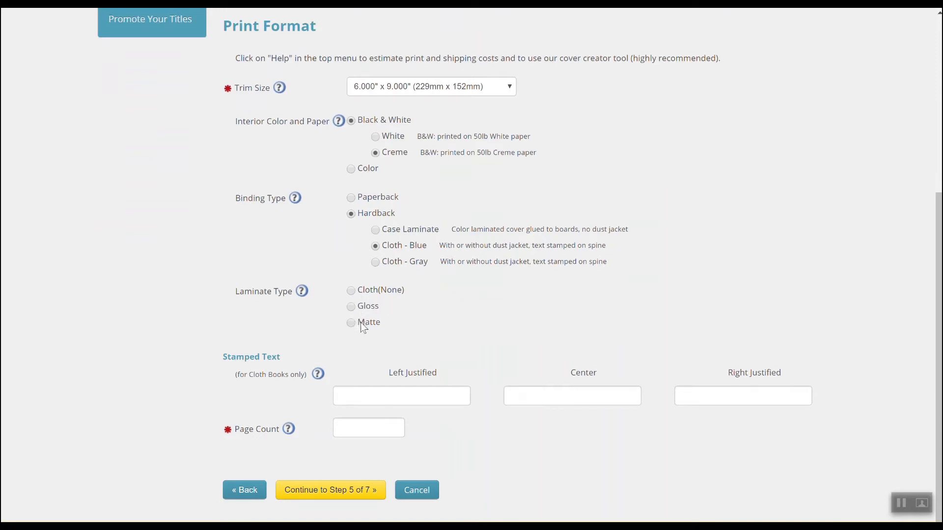
click(303, 294)
click(303, 293)
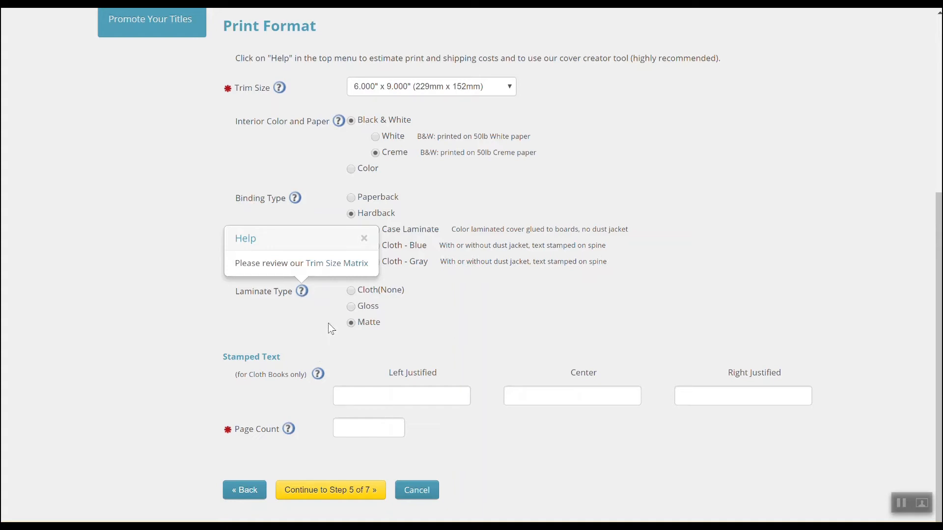
click(364, 238)
Set the page count to 530, enter the author's name as left-justified stamped text and Aletheia as centered text, and continue to step 5
click(367, 428)
text(5)
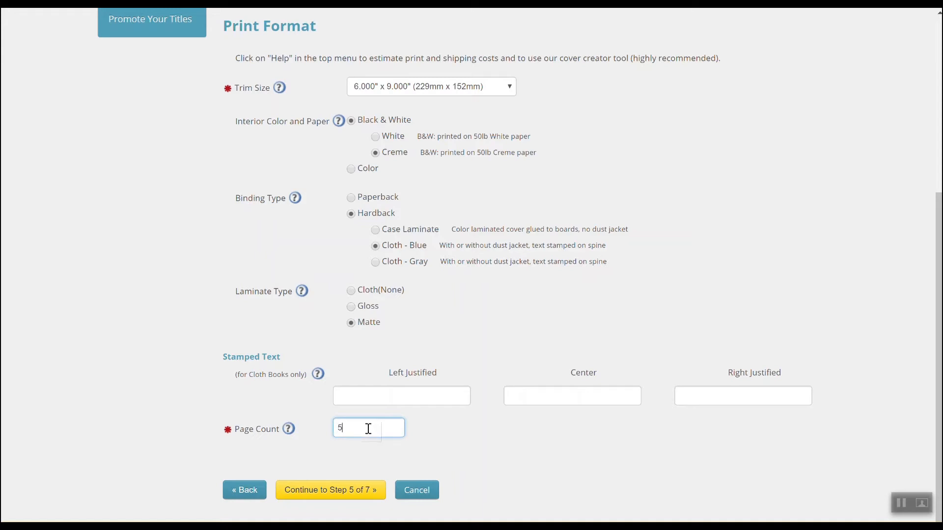
text(30)
click(438, 402)
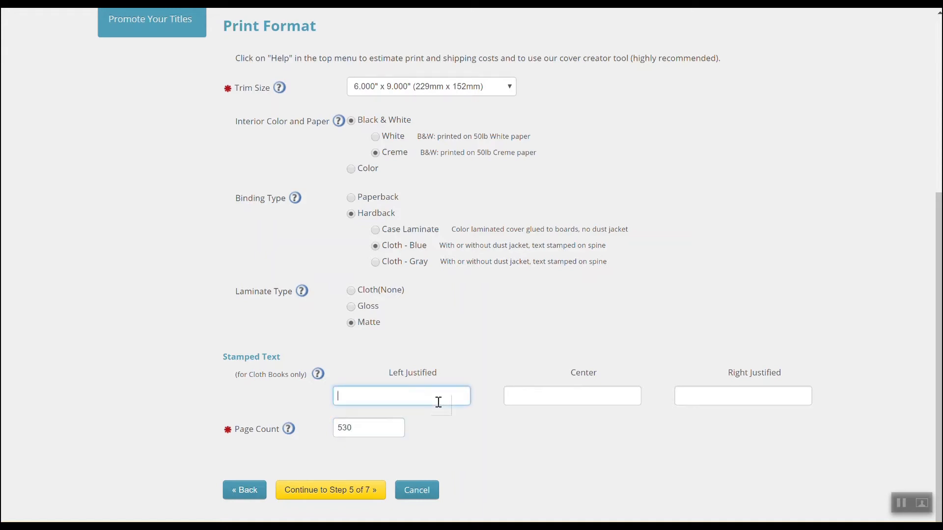
click(553, 398)
text(Alethei)
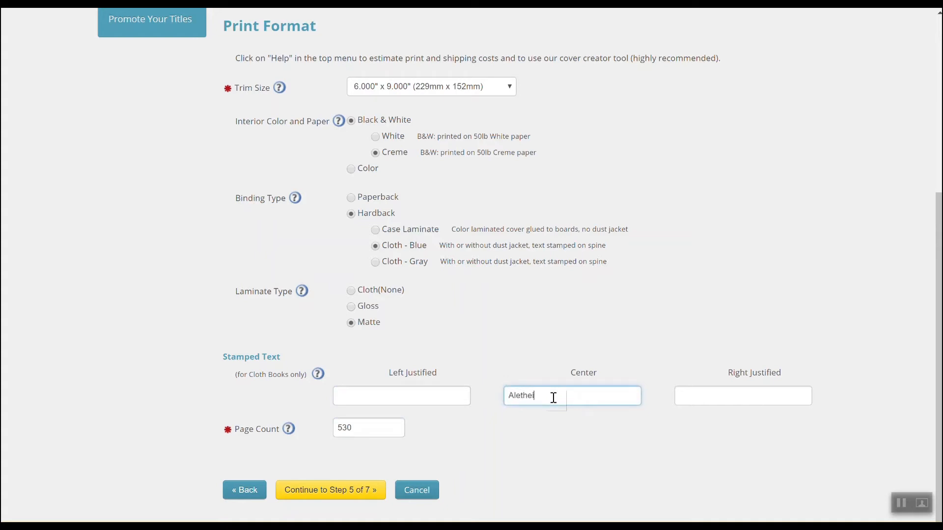
text(a)
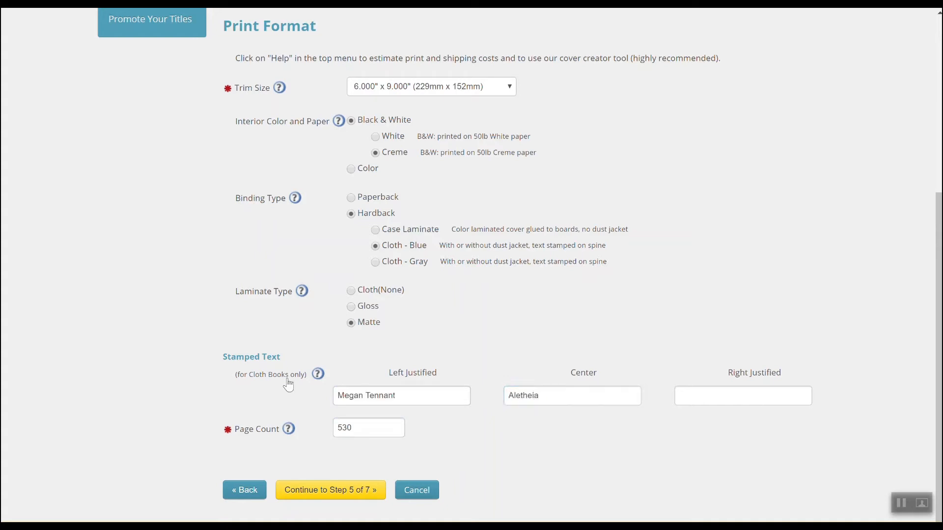
click(343, 488)
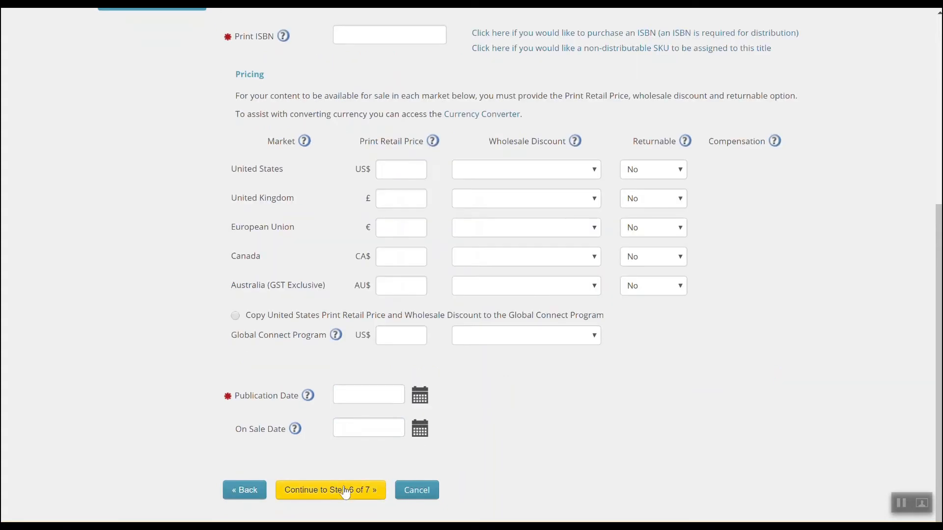
Check the Print ISBN field and read its help text
scroll(315, 167, up, 2)
scroll(318, 164, up, 2)
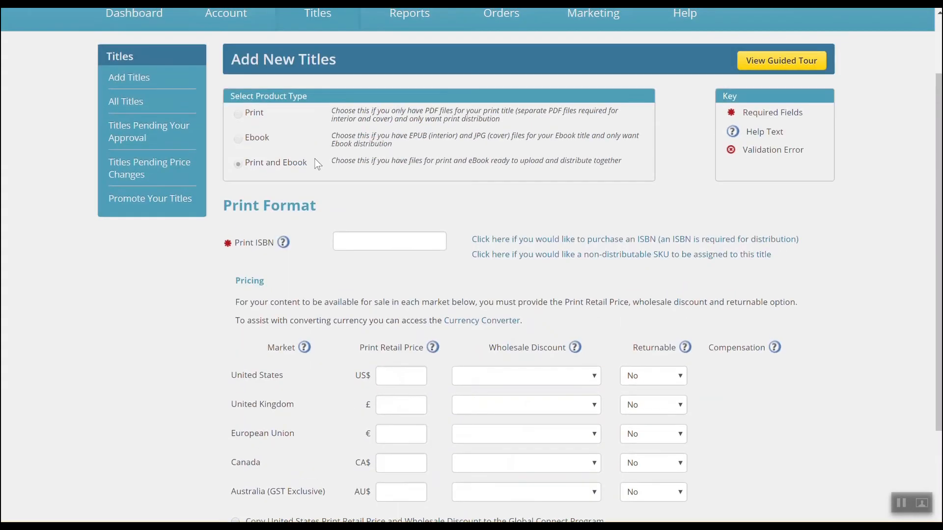
click(398, 242)
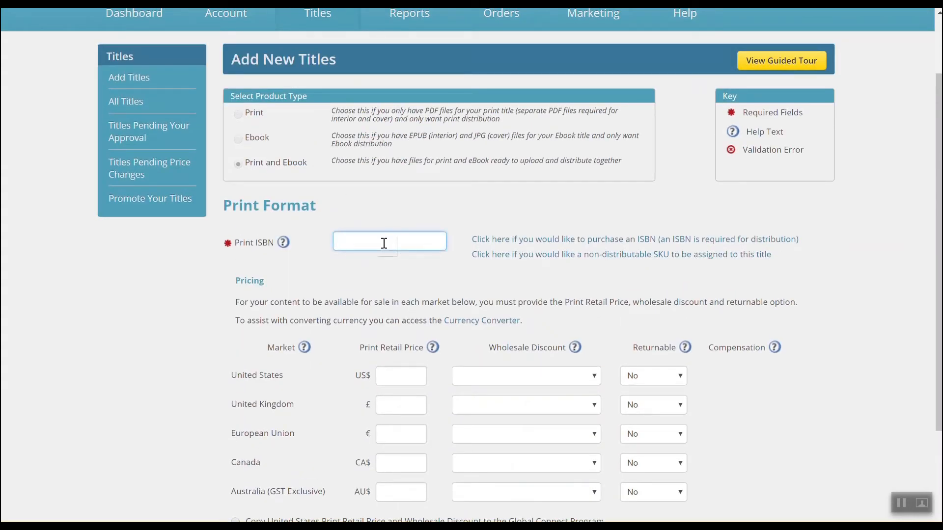
click(283, 243)
Set both the publication date and the on sale date to 05/10/2018
scroll(633, 206, down, 4)
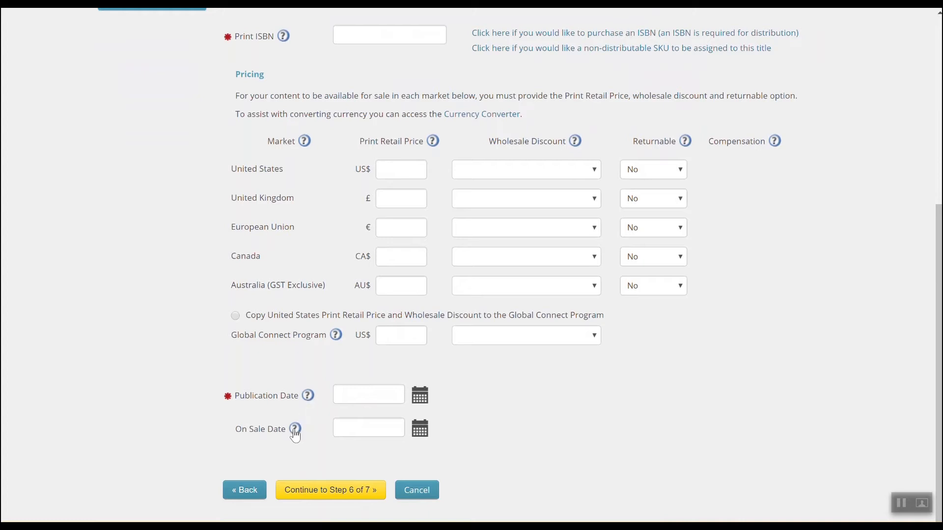
drag(213, 390, 428, 402)
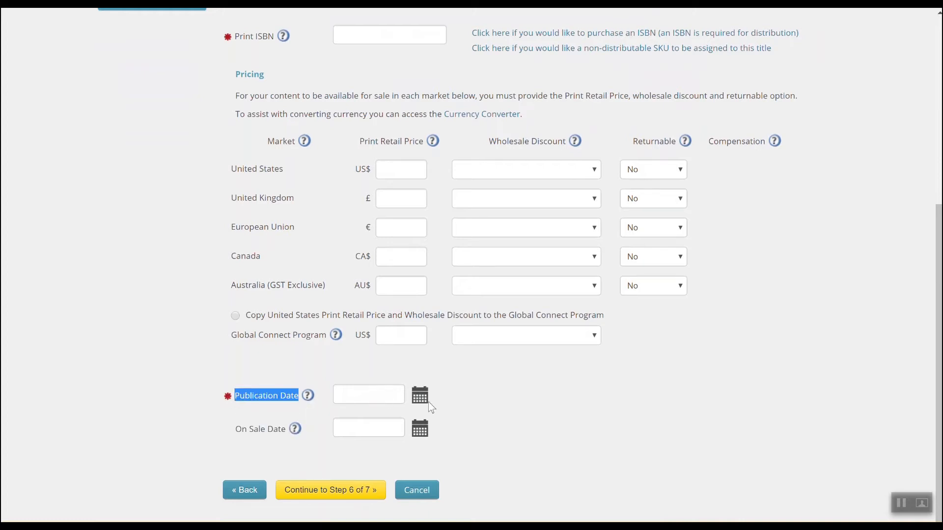
click(464, 399)
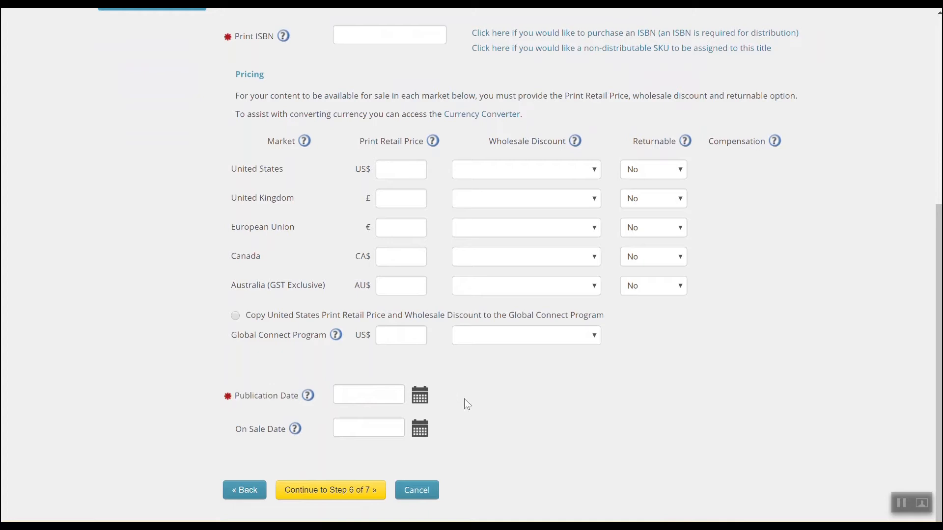
click(420, 397)
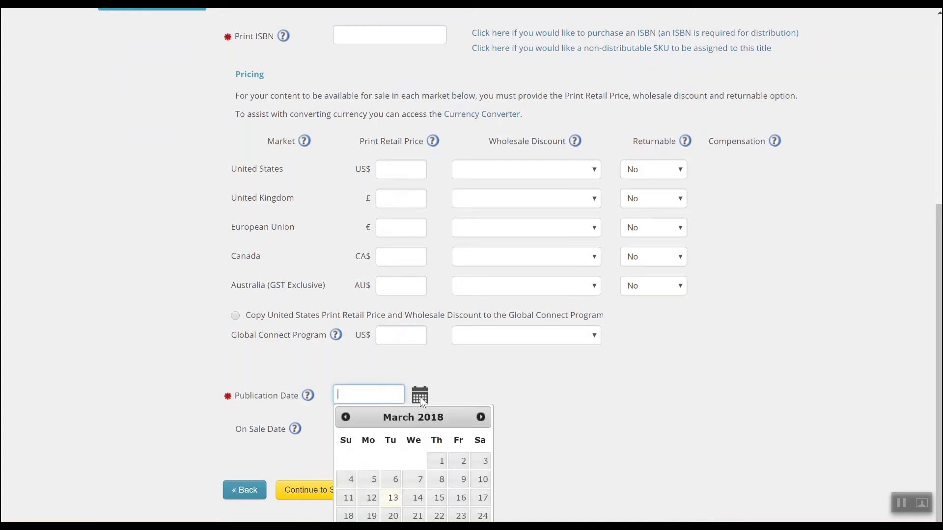
click(481, 418)
click(480, 419)
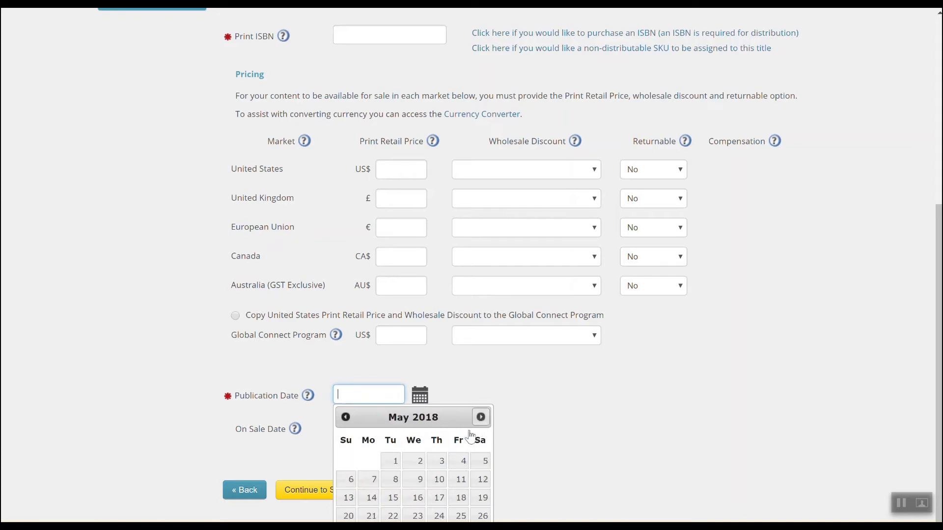
click(436, 482)
click(421, 430)
click(480, 287)
click(480, 288)
click(439, 351)
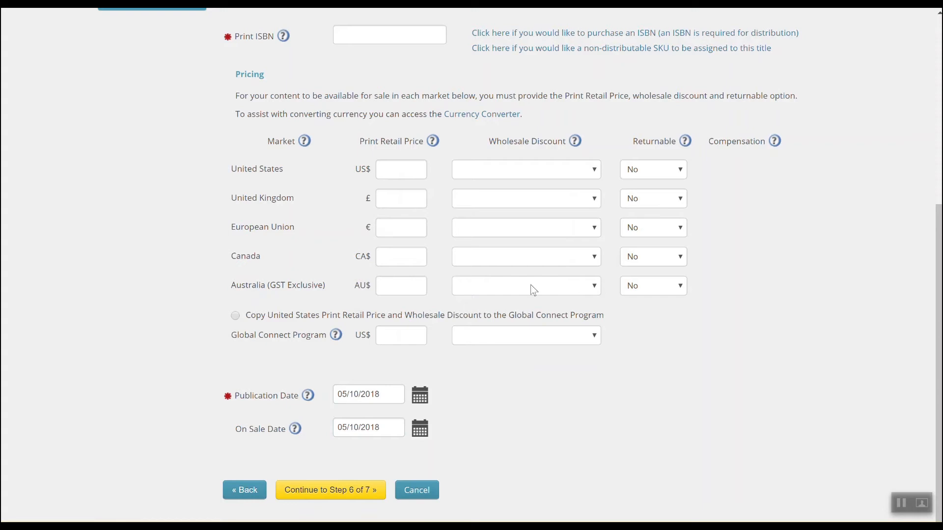
scroll(530, 284, up, 4)
click(418, 236)
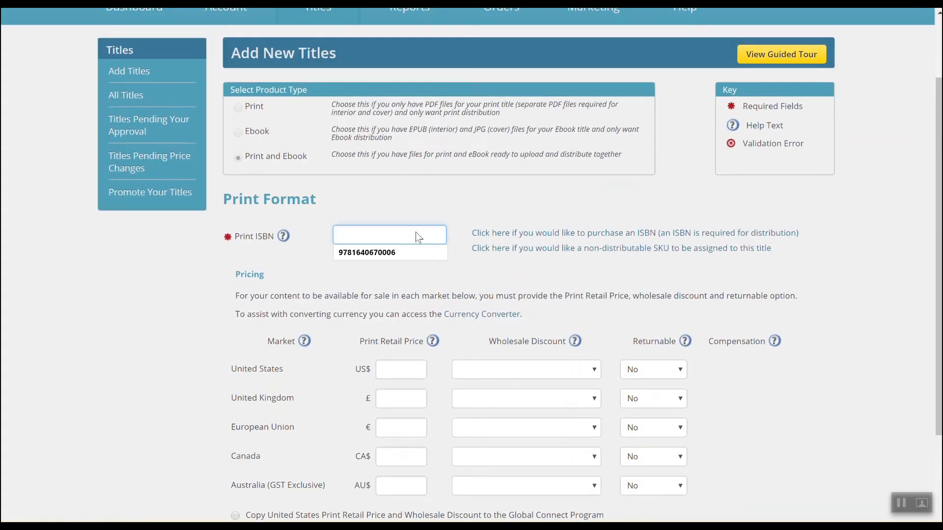
click(374, 253)
Set the United States print retail price to US$ 14.99
scroll(402, 257, down, 3)
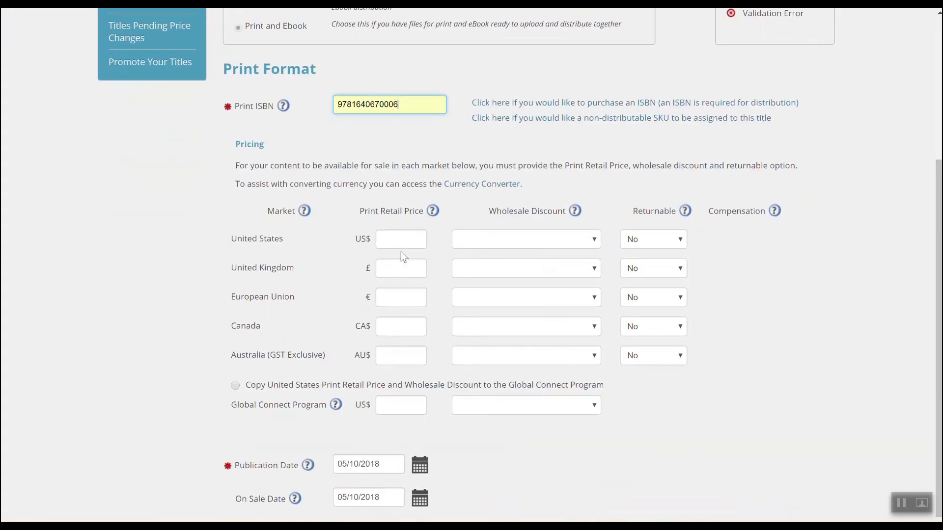
scroll(402, 257, down, 1)
click(393, 210)
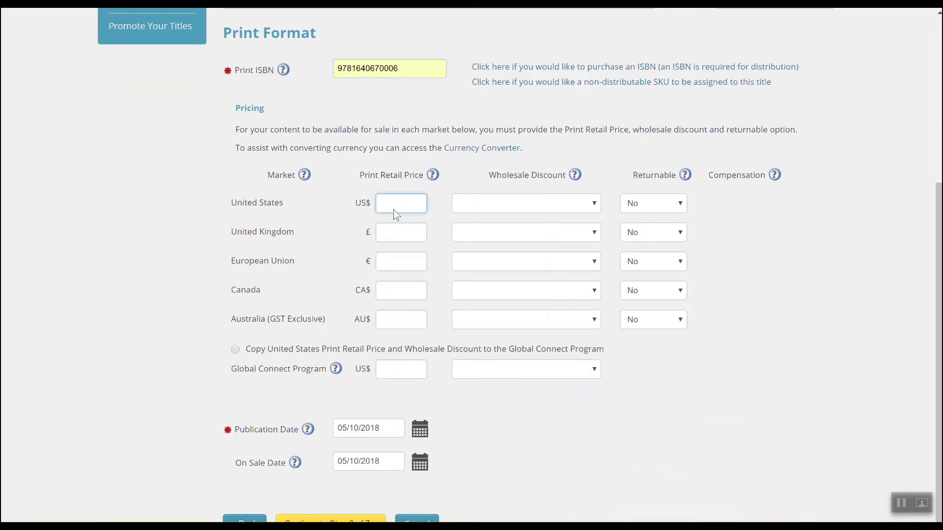
drag(360, 175, 419, 177)
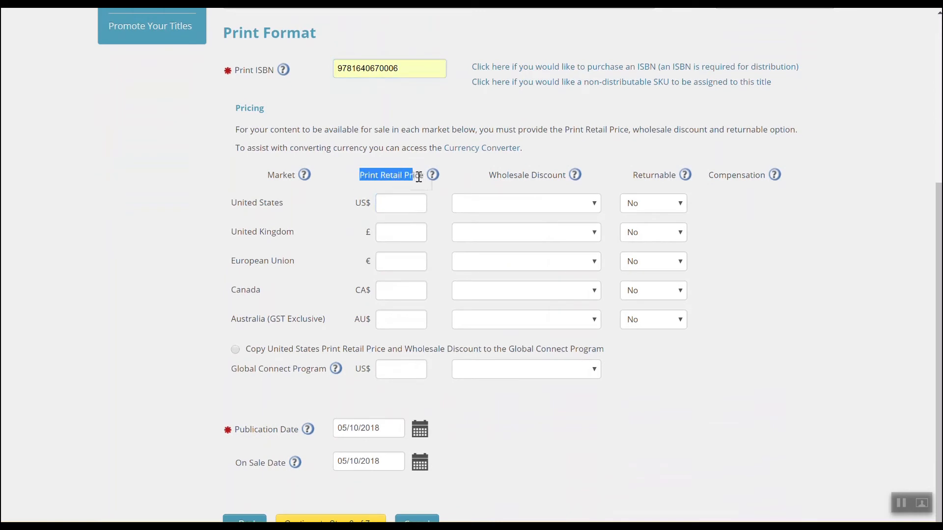
click(405, 203)
text(14.99)
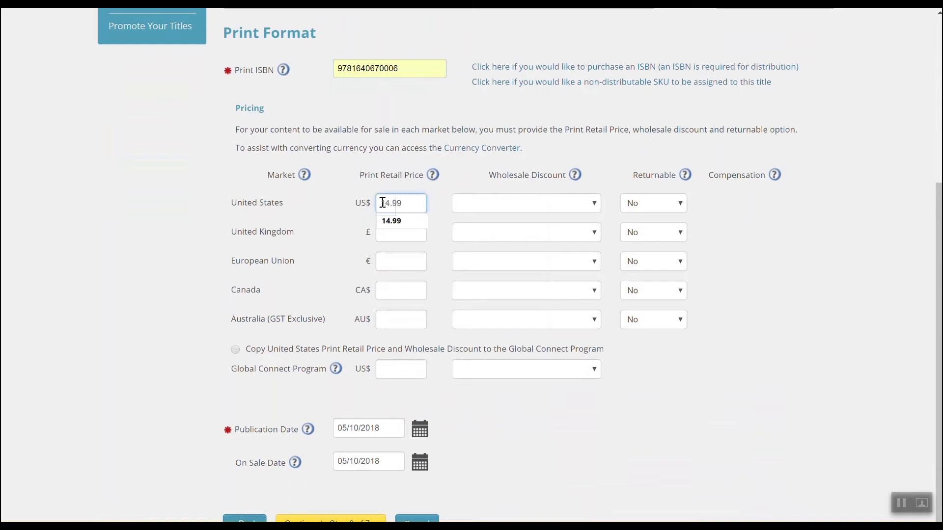
click(332, 224)
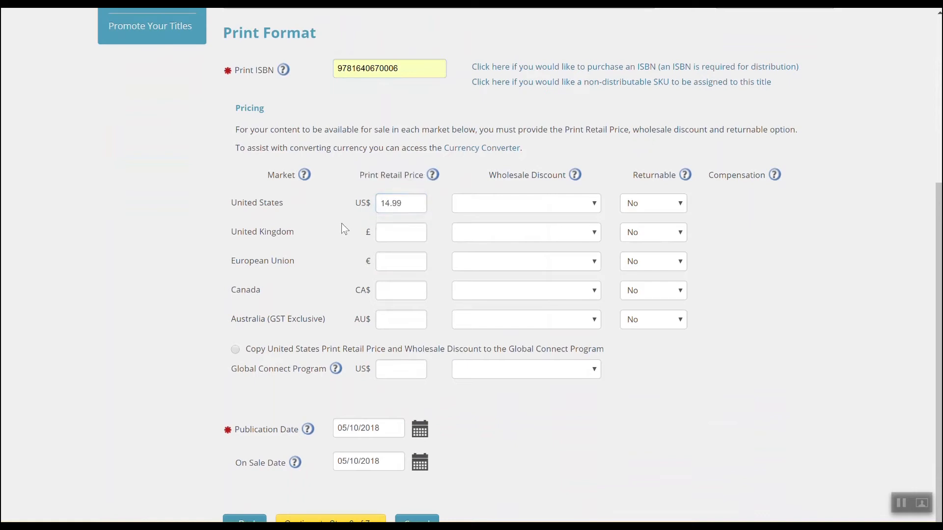
Set the United States wholesale discount to Other (between 30% and 54%) with a value of 30%
click(519, 209)
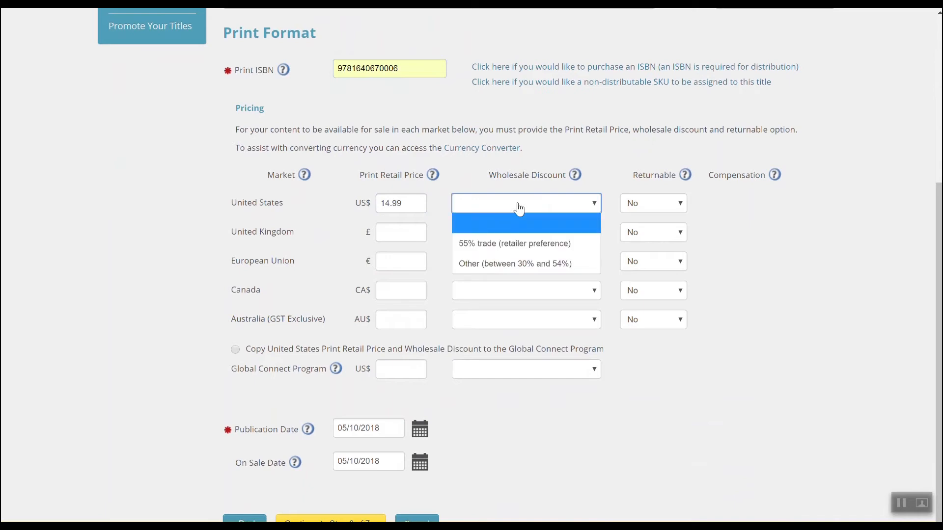
click(511, 264)
click(485, 219)
text(30)
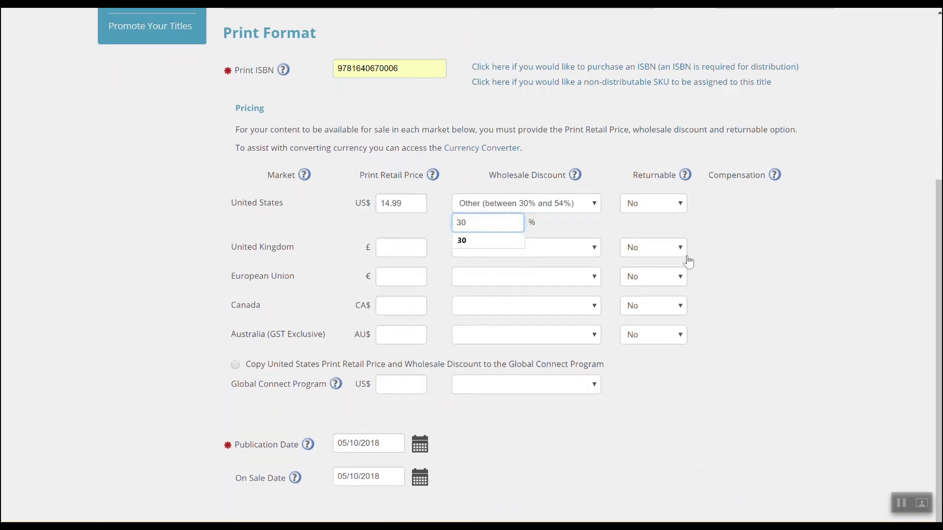
Apply the entered 30% United States wholesale discount and check the resulting compensation
key(Escape)
click(794, 274)
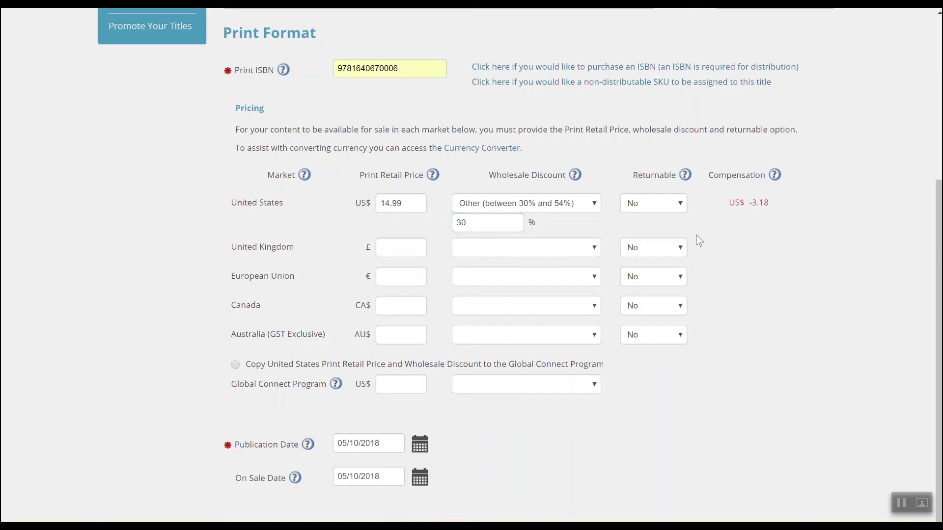
drag(628, 176, 678, 177)
click(758, 240)
Set the United States print retail price to US$ 23.99 and check the compensation
drag(416, 199, 358, 196)
text(2)
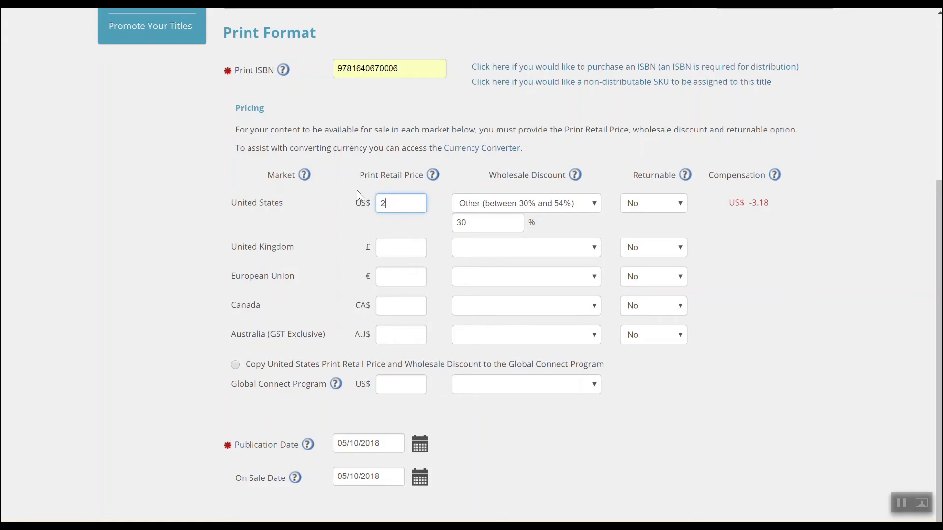
text(3.99)
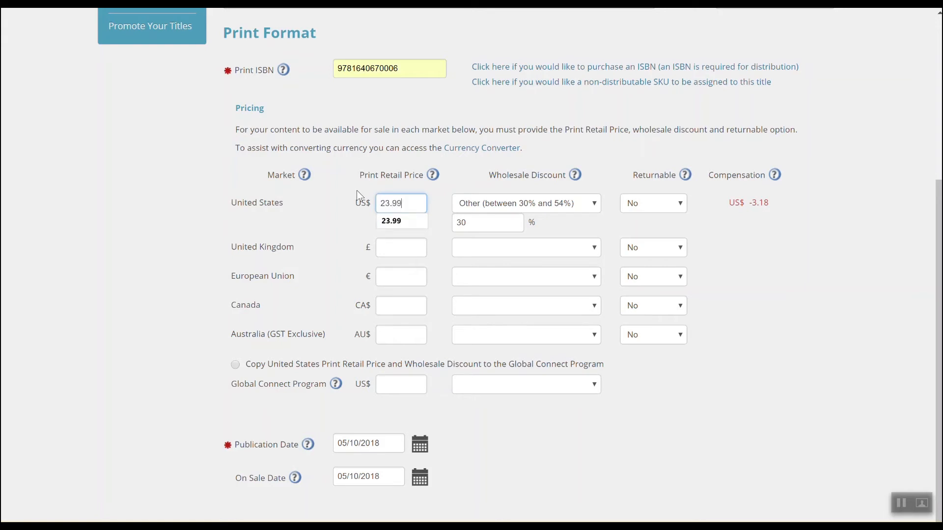
drag(785, 208, 731, 208)
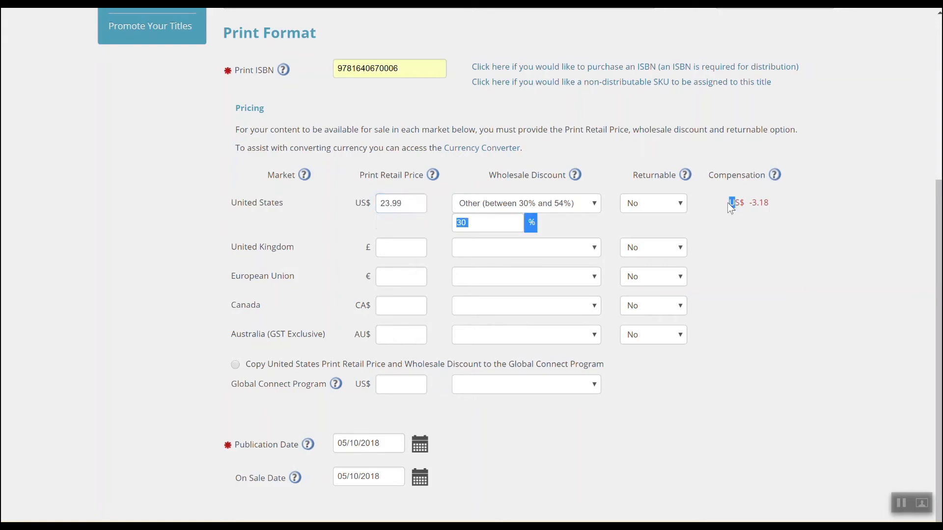
click(761, 213)
Lower the United States print retail price to US$ 22.99
click(412, 205)
key(BackSpace)
text(2)
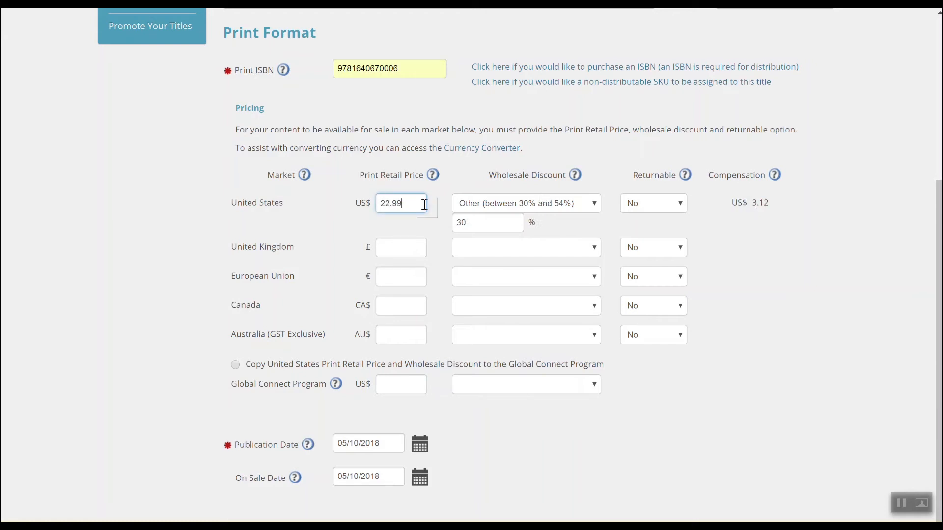
click(821, 273)
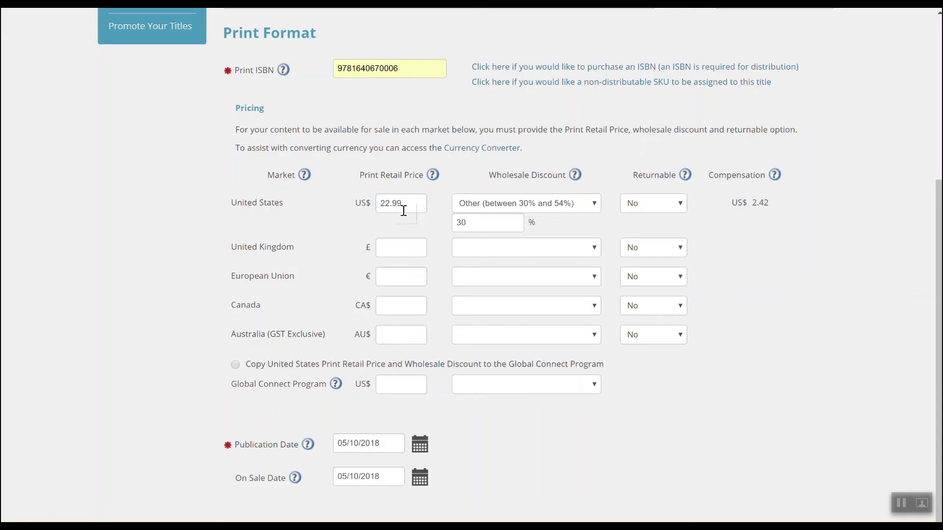
Set the United States print retail price to US$ 21.99
click(389, 204)
key(BackSpace)
text(1)
click(700, 214)
Try a 55% wholesale discount for the United States and check its effect on the compensation
double_click(490, 220)
text(55)
click(824, 274)
drag(728, 202, 769, 203)
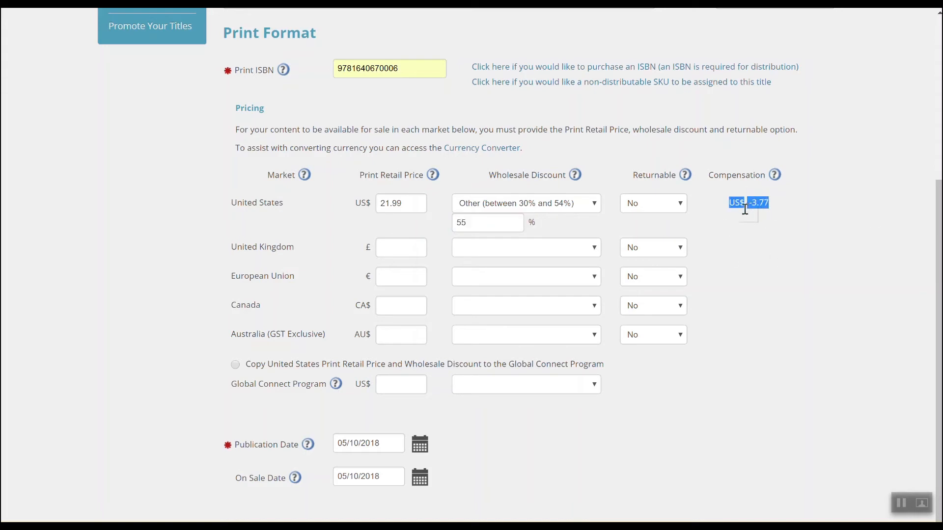
Set the United States wholesale discount back to 30%
click(507, 222)
key(BackSpace)
key(BackSpace)
text(30)
click(835, 255)
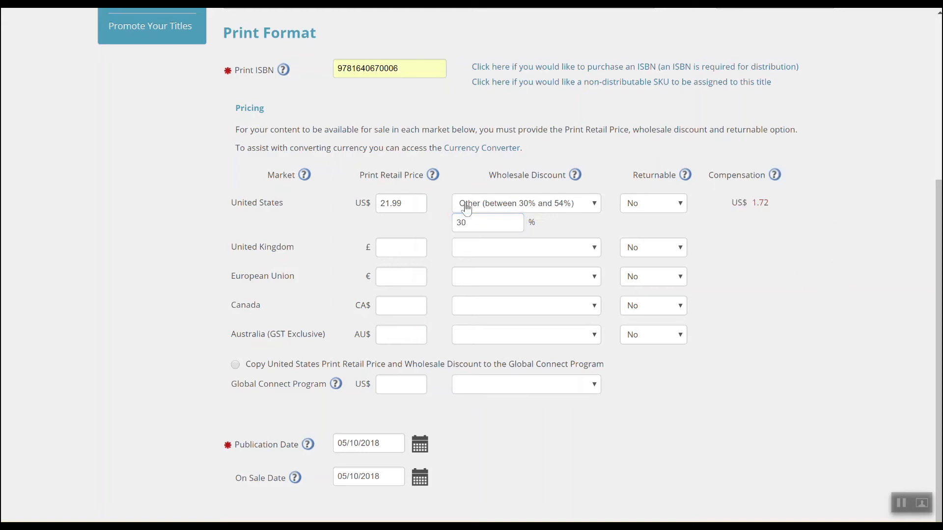
Try to continue to Step 6 of 7, reading and accepting the notice about the future On Sale Date
scroll(362, 257, down, 1)
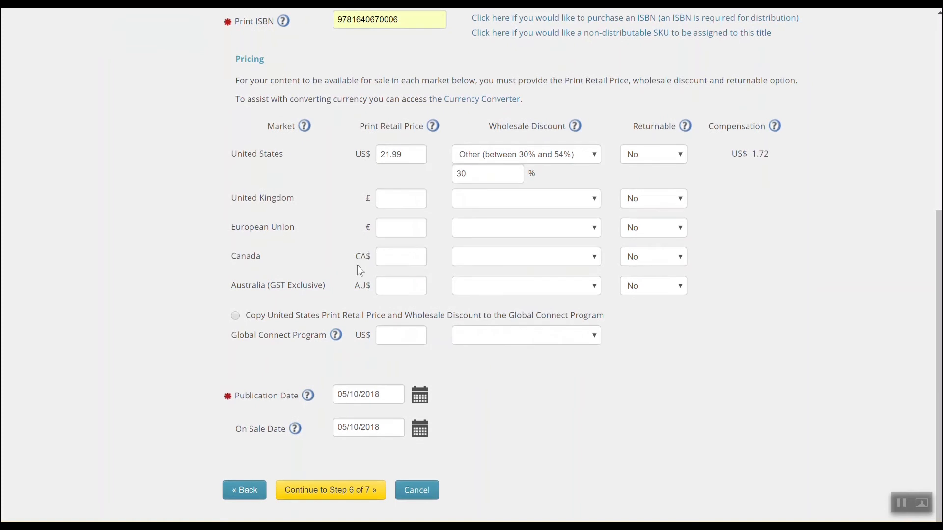
click(318, 488)
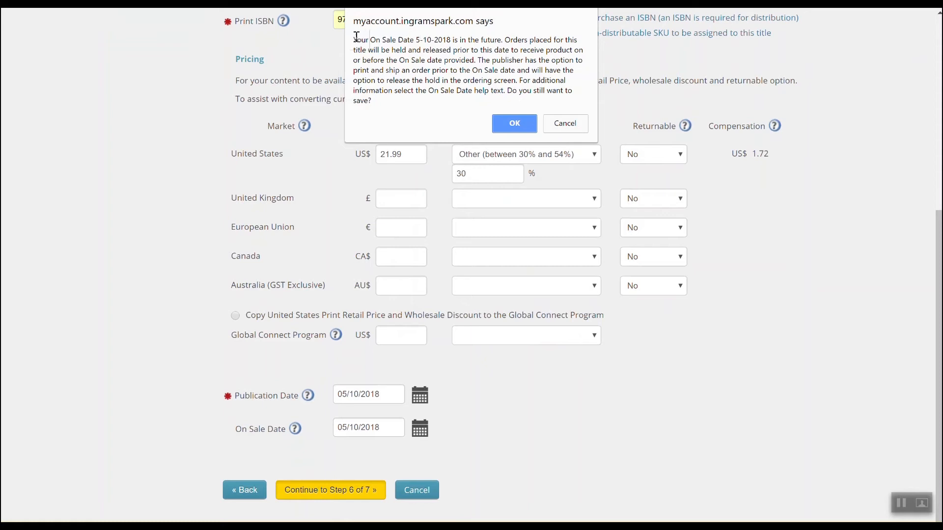
drag(356, 38, 591, 103)
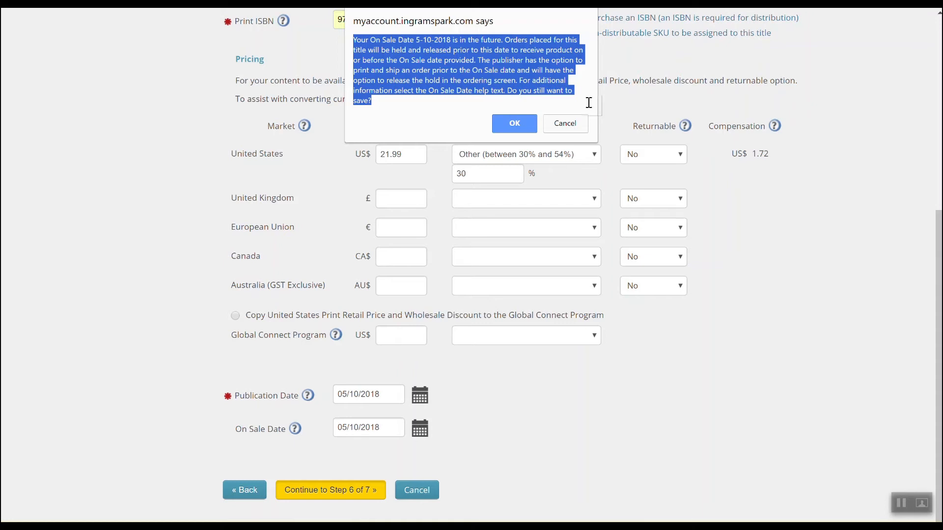
click(447, 101)
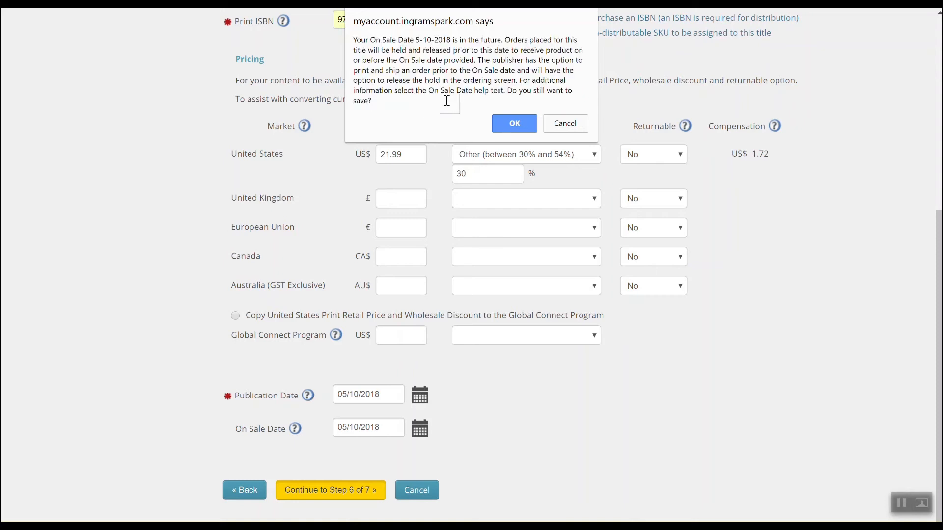
click(514, 126)
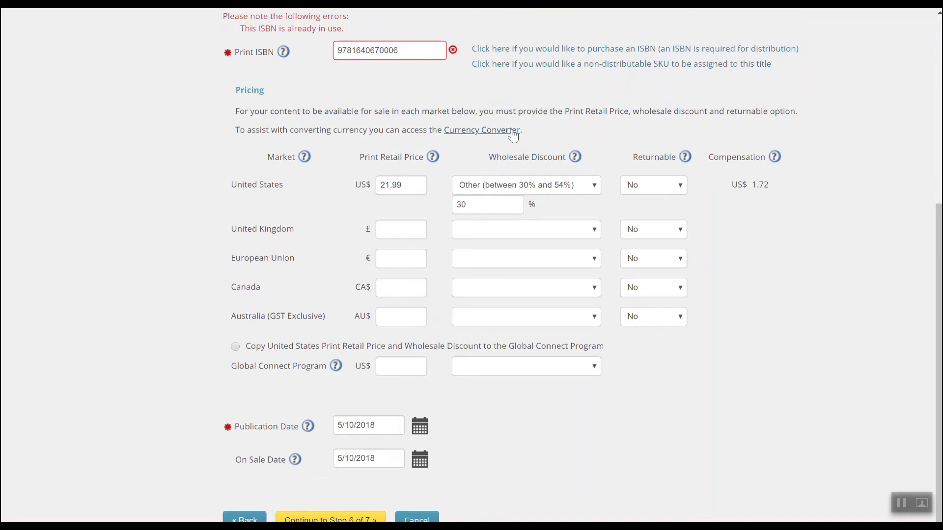
Examine the Print Format page for the validation error concerning the Print ISBN
scroll(394, 39, up, 3)
drag(350, 159, 239, 158)
scroll(450, 218, up, 3)
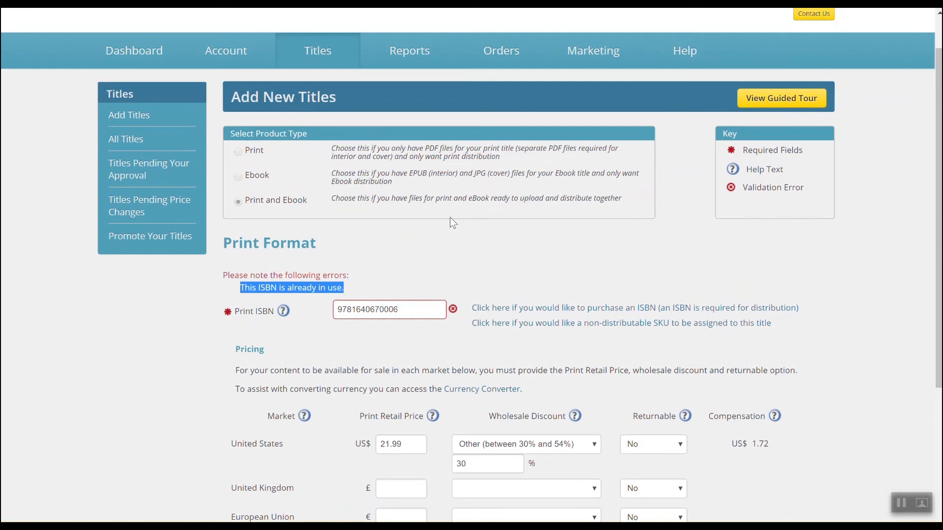
scroll(450, 218, down, 3)
scroll(450, 218, down, 3)
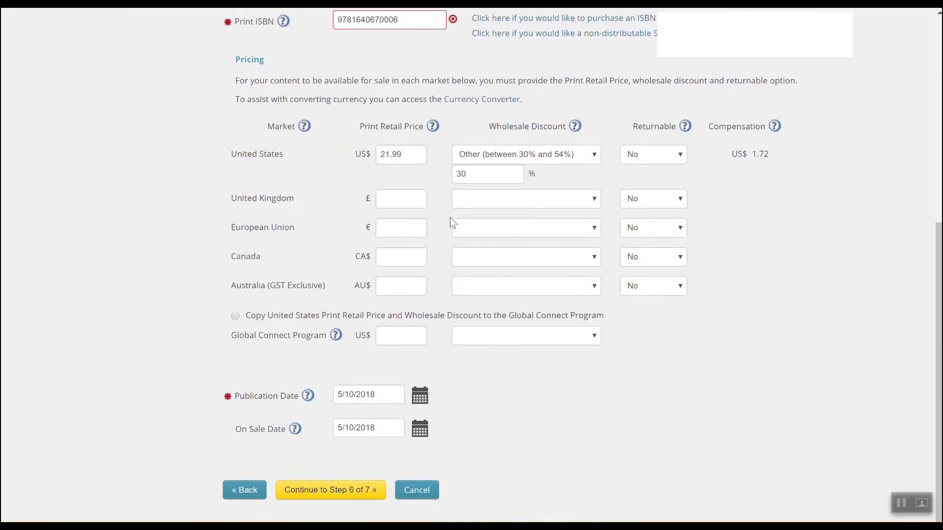
scroll(450, 217, up, 8)
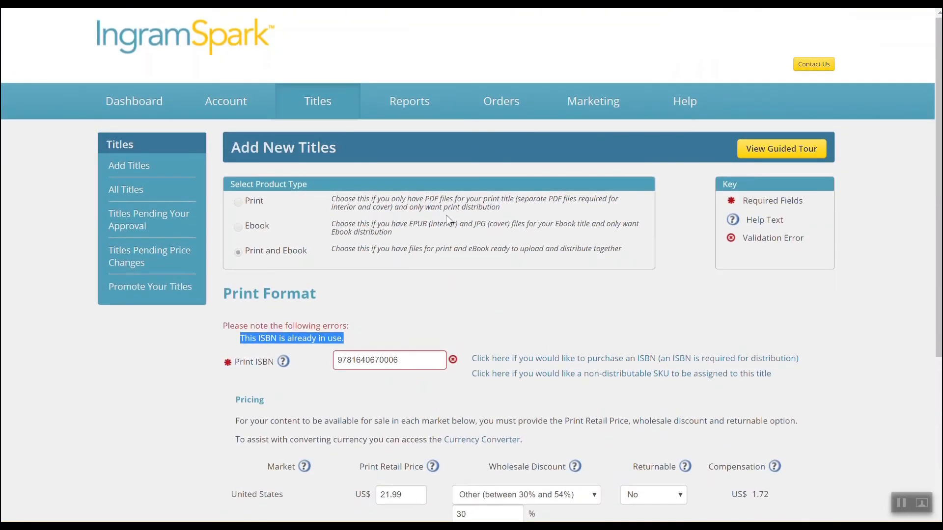
click(156, 192)
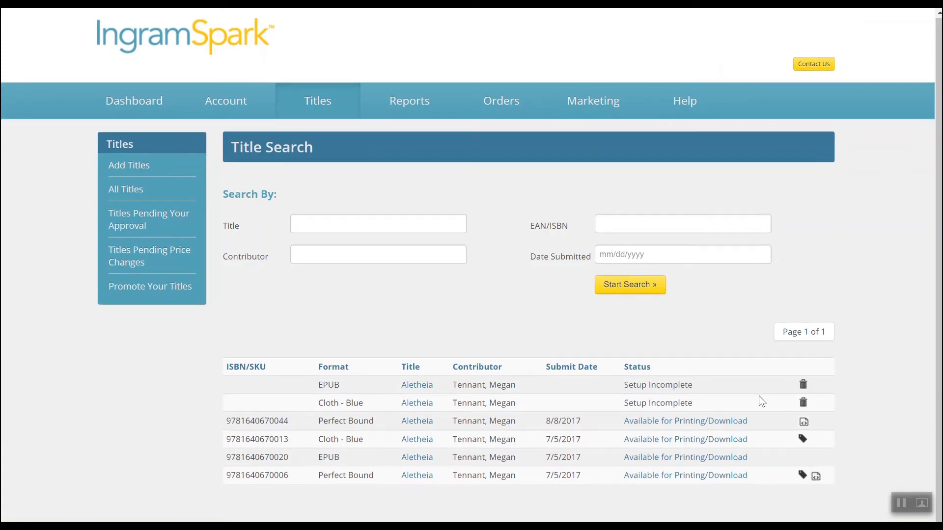
click(416, 423)
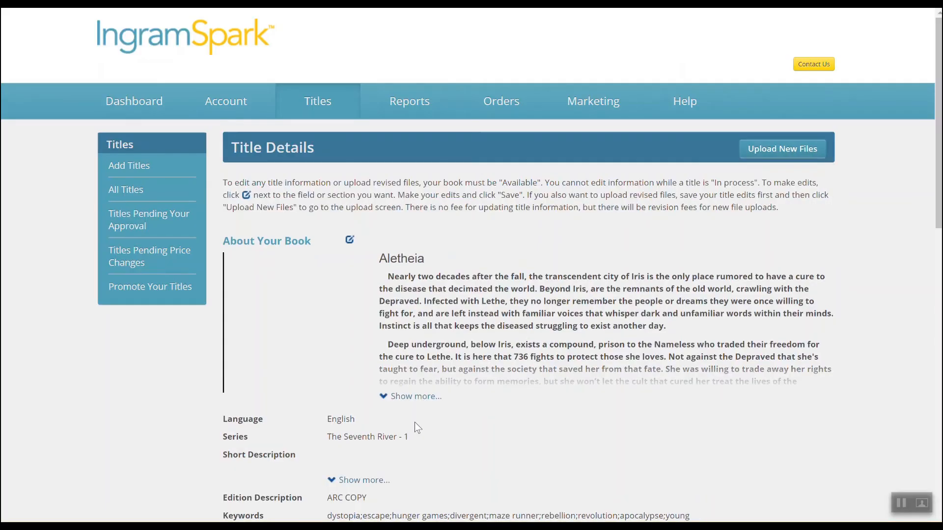
scroll(416, 429, down, 4)
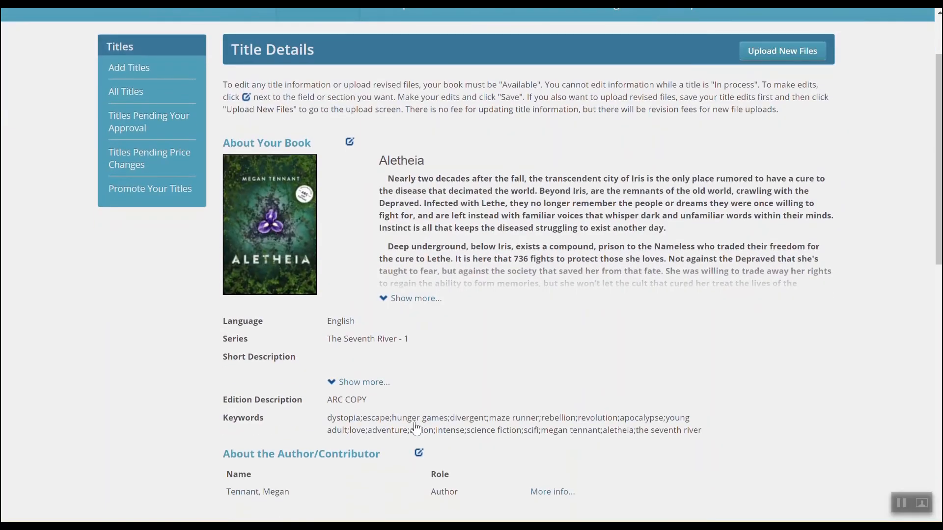
scroll(416, 429, down, 11)
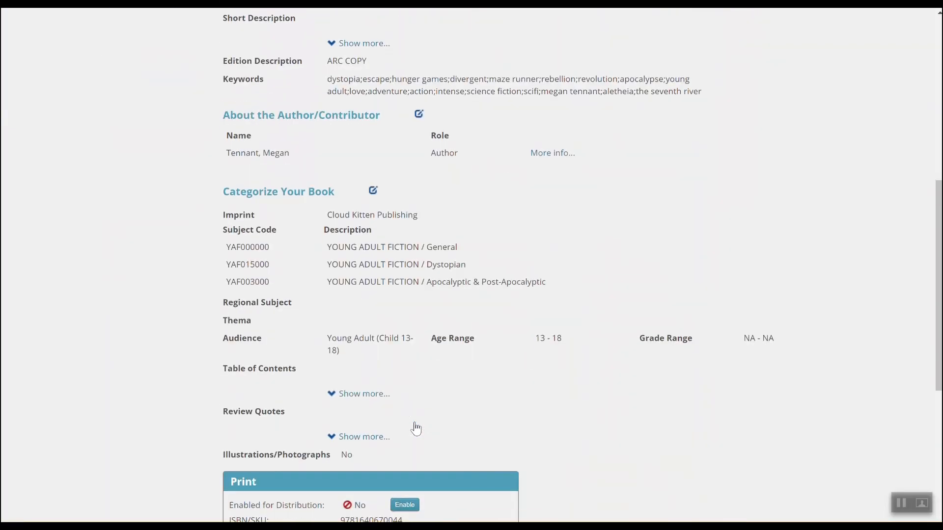
scroll(416, 428, down, 3)
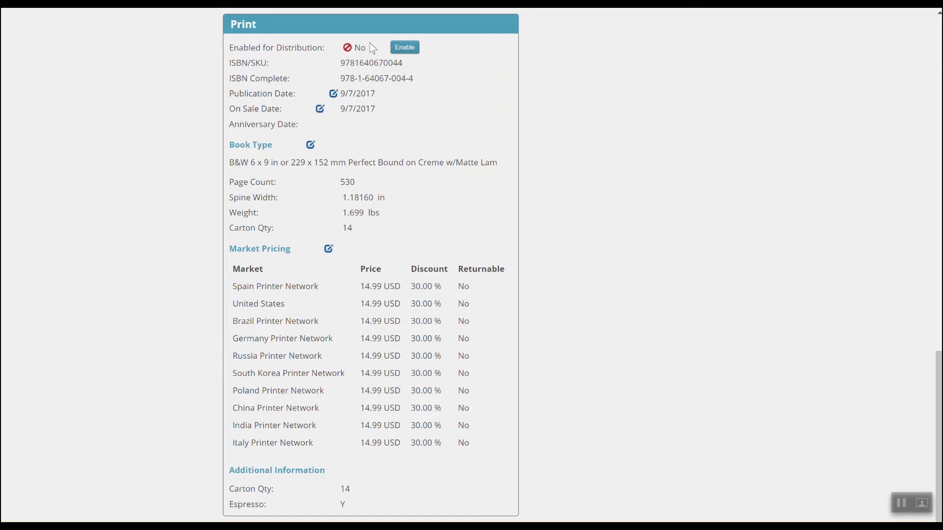
Examine the Perfect Bound edition's distribution status, publication date and carton quantity
drag(367, 47, 345, 50)
drag(230, 94, 371, 94)
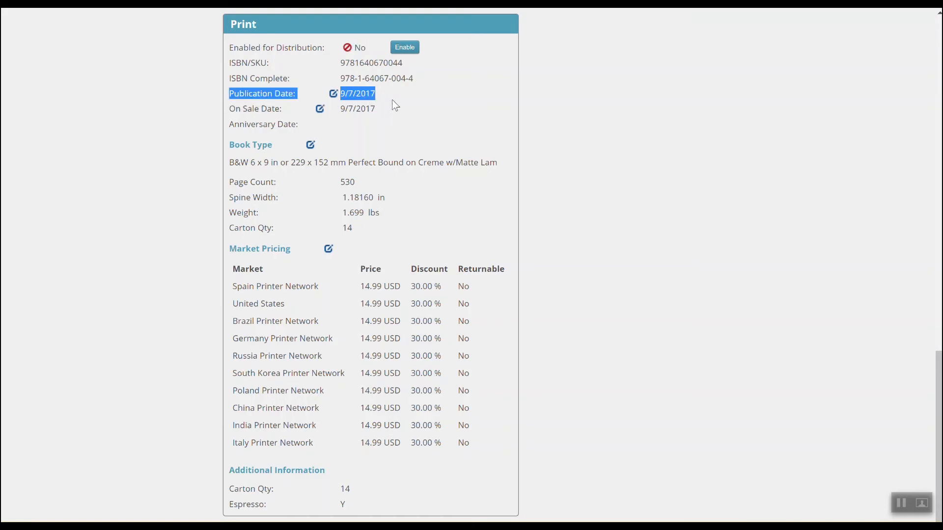
click(435, 127)
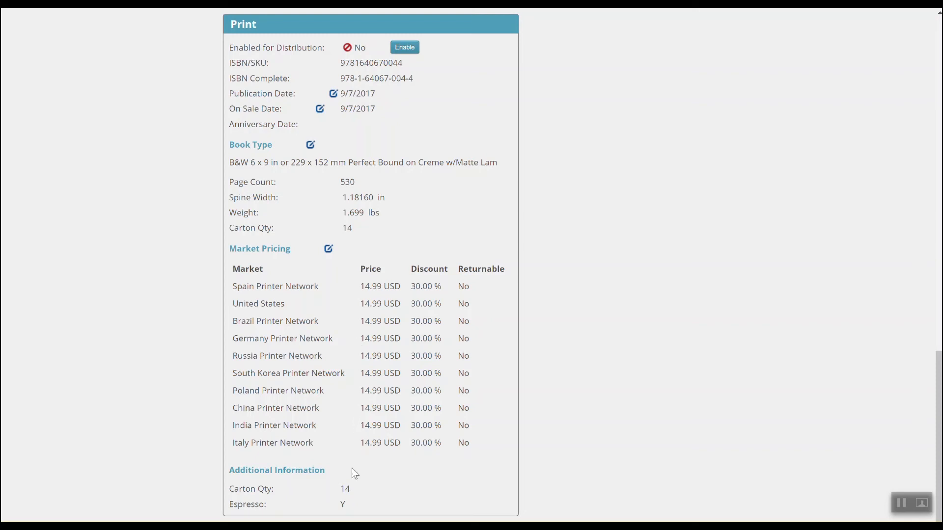
drag(361, 489, 227, 495)
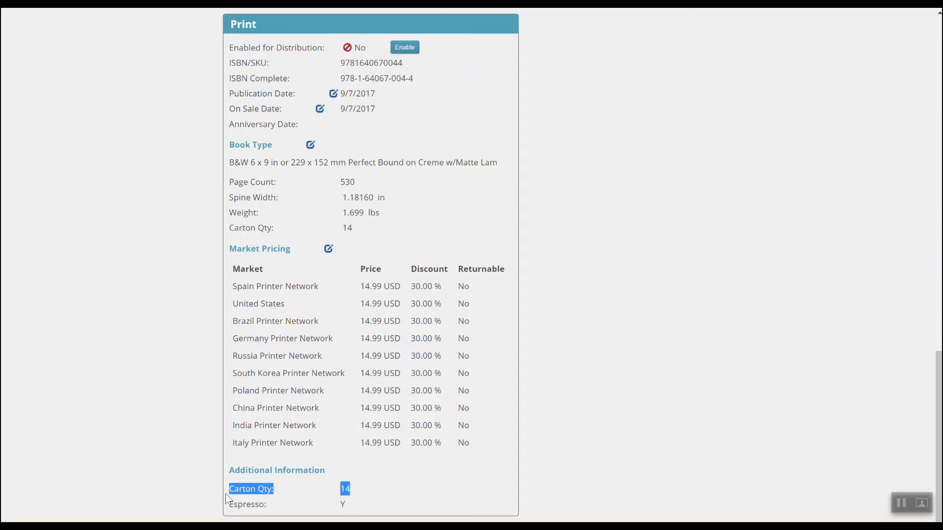
click(398, 417)
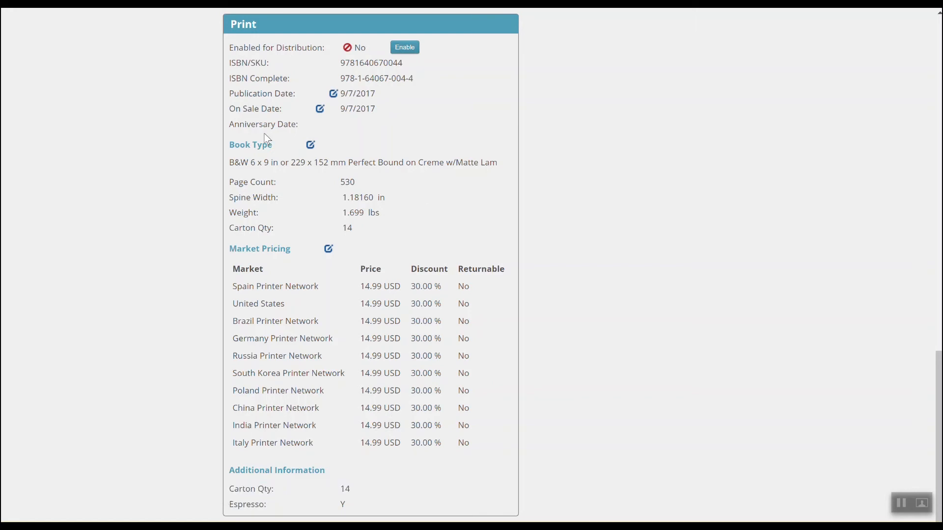
key(alt+Left)
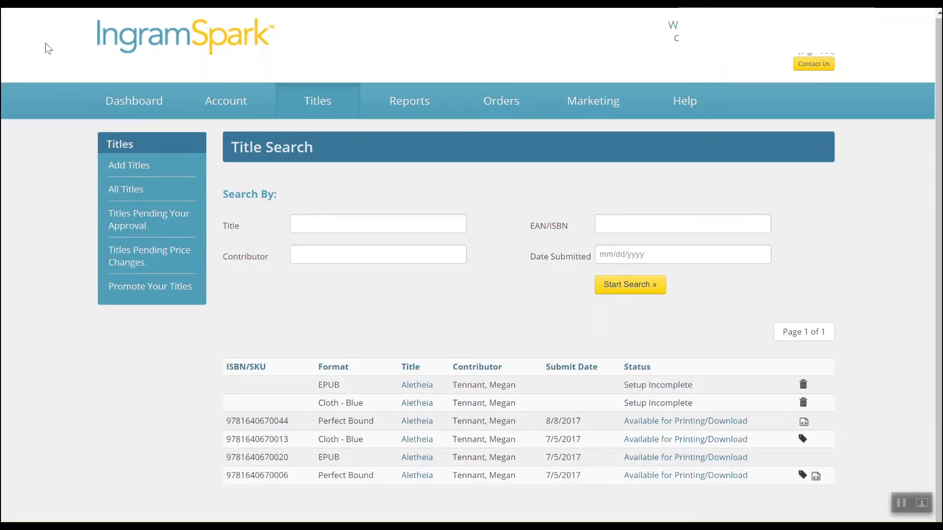
click(425, 442)
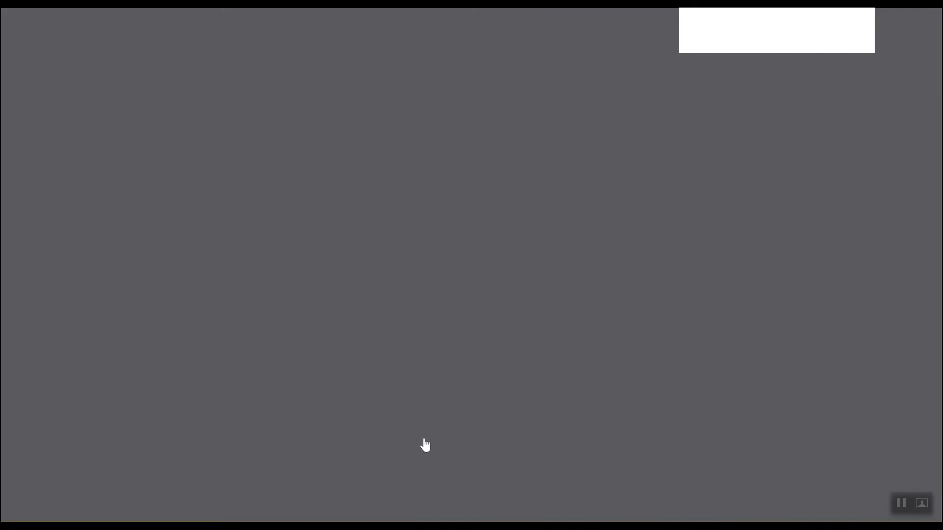
scroll(426, 444, down, 8)
scroll(426, 444, down, 10)
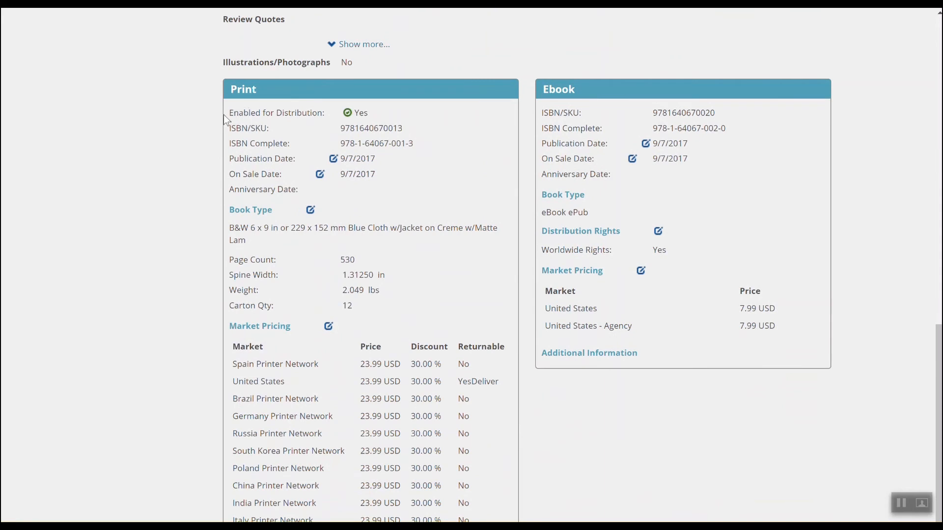
Examine the Cloth - Blue edition's distribution status, publication and on sale dates, and market pricing
drag(228, 110, 393, 117)
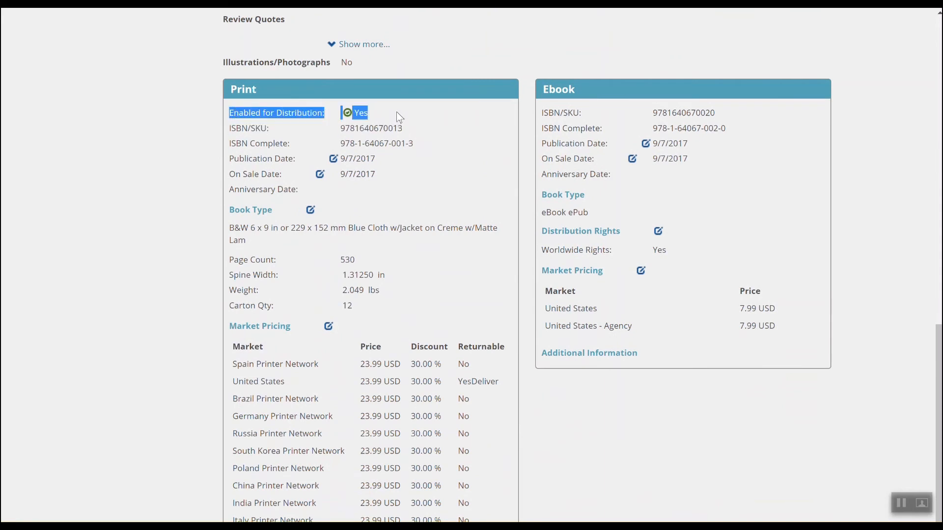
click(446, 154)
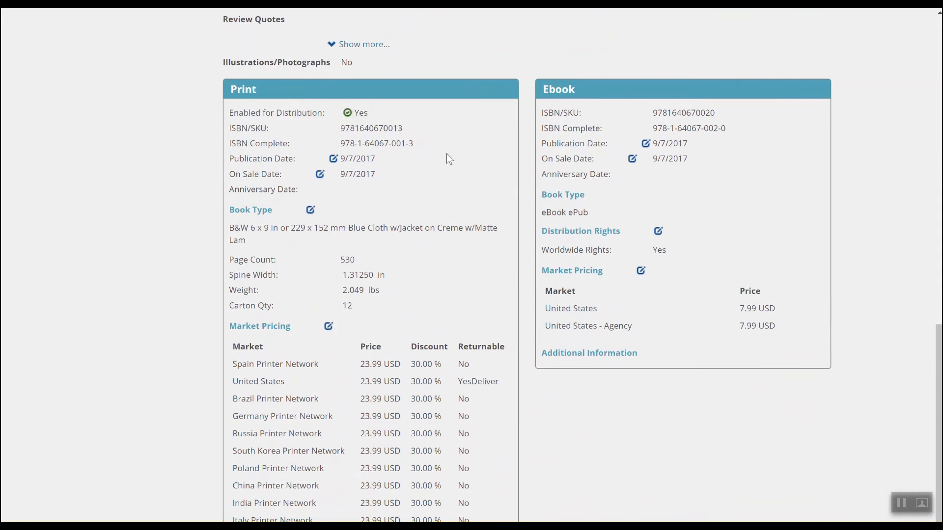
drag(376, 176, 225, 157)
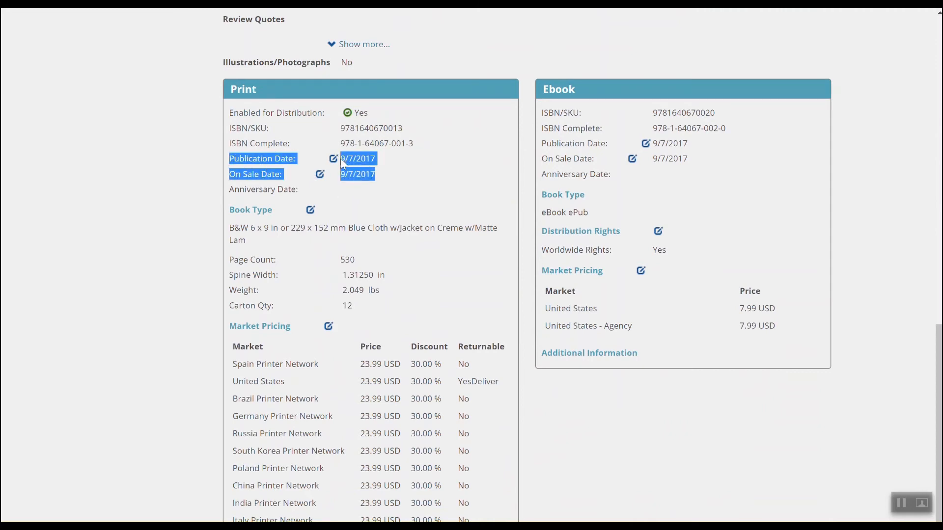
click(457, 195)
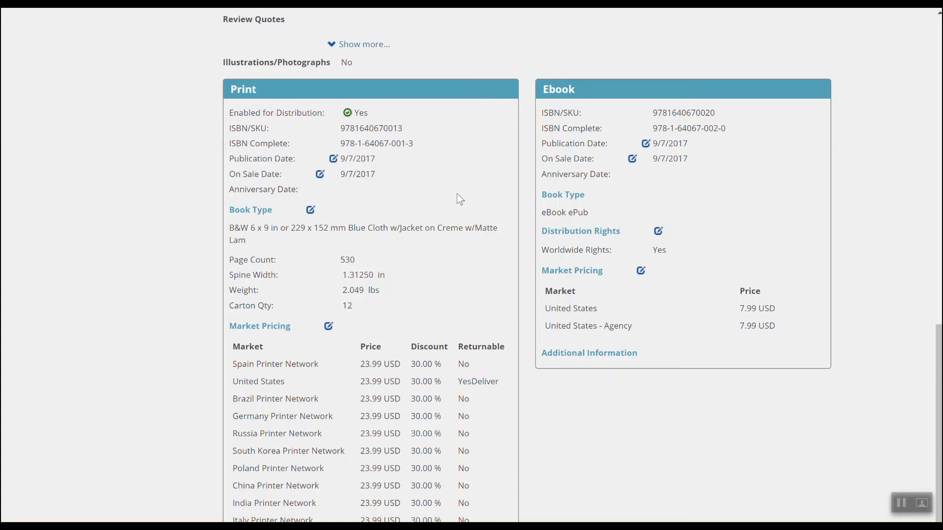
scroll(457, 194, down, 2)
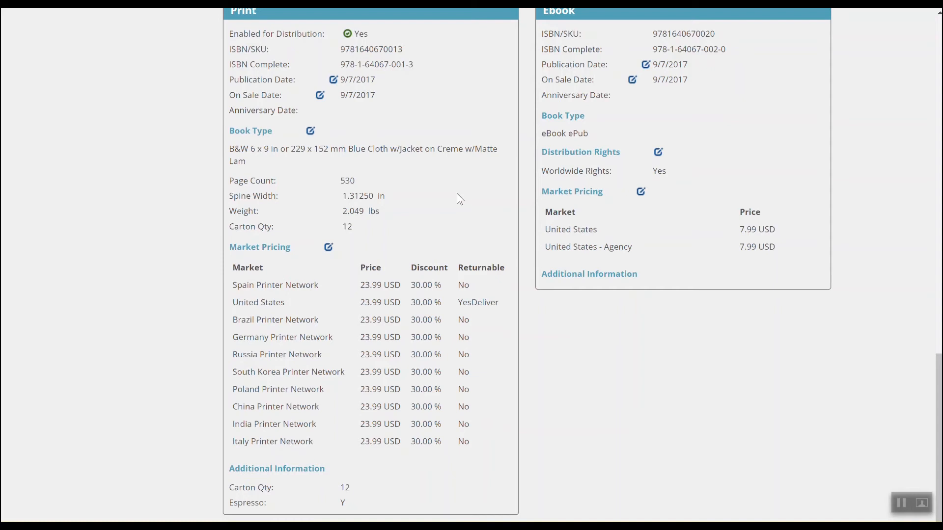
scroll(459, 199, up, 3)
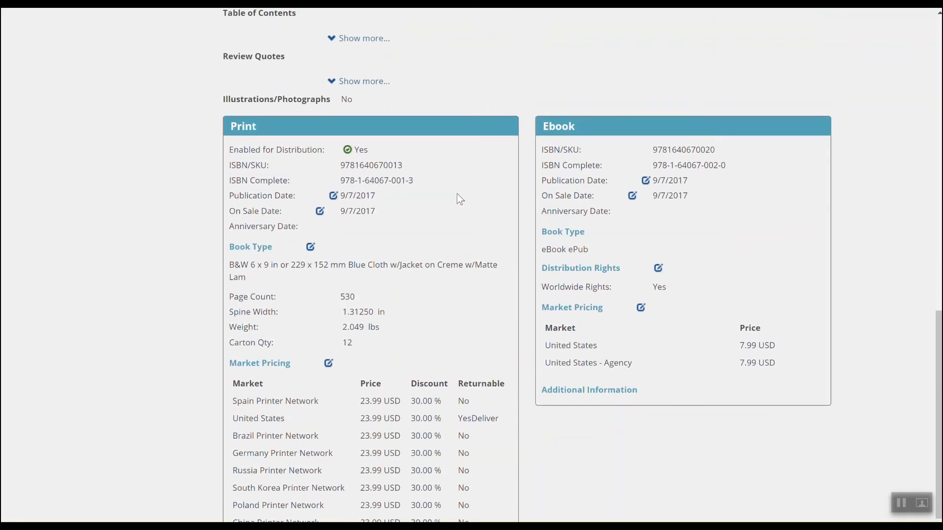
scroll(459, 199, up, 2)
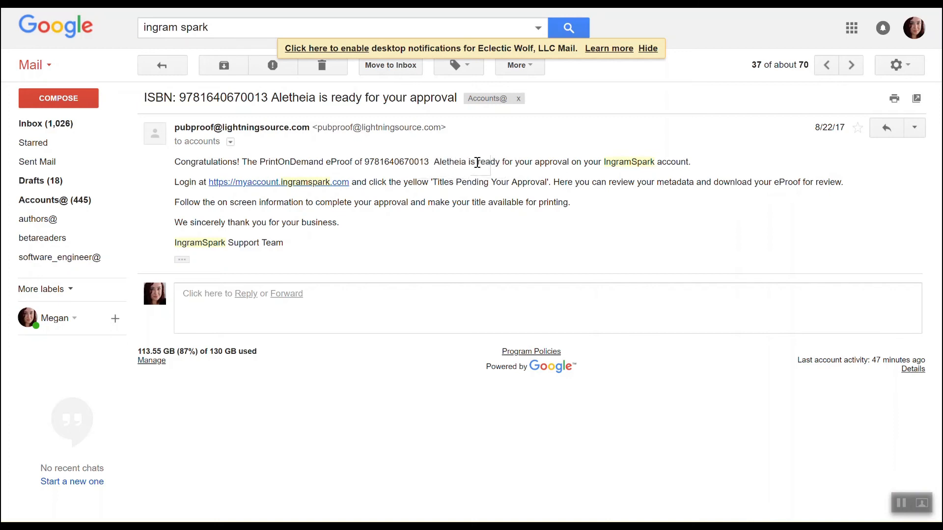
Read the eProof approval notice in the IngramSpark e-mail about Aletheia
drag(476, 162, 707, 165)
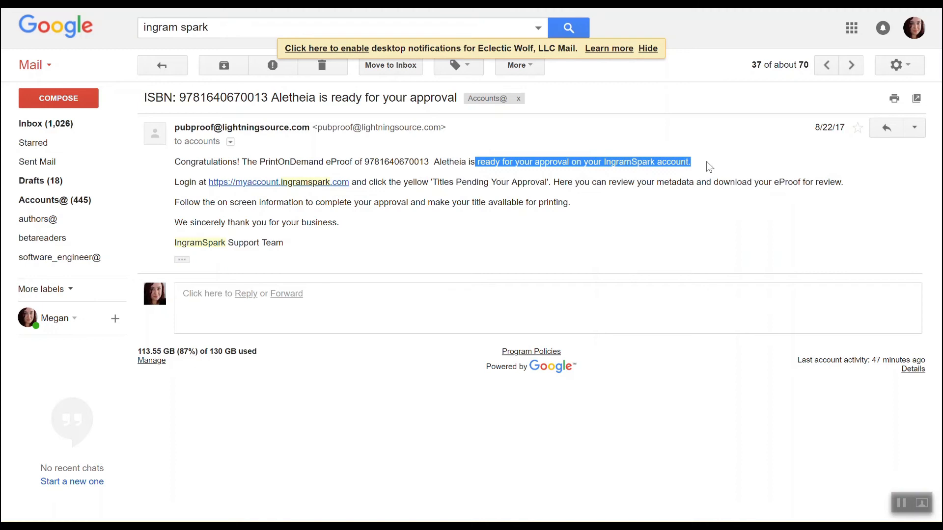
click(706, 163)
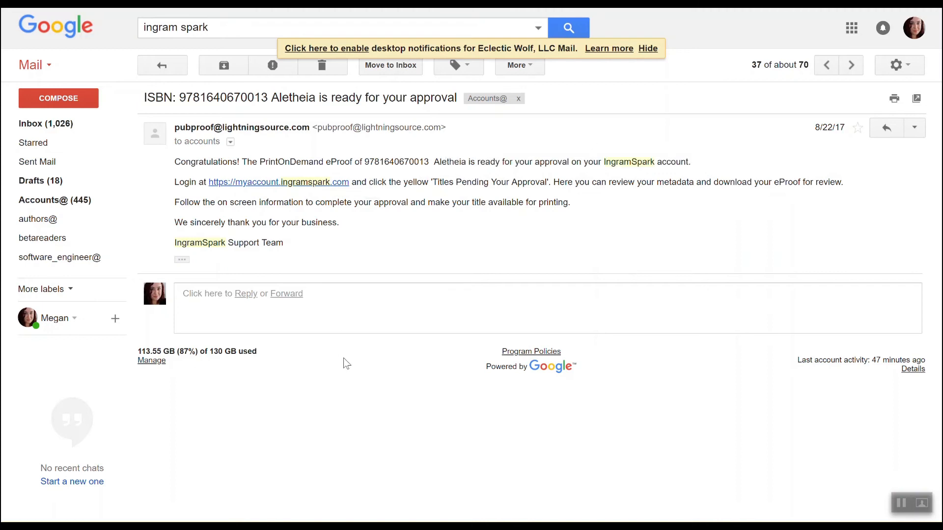